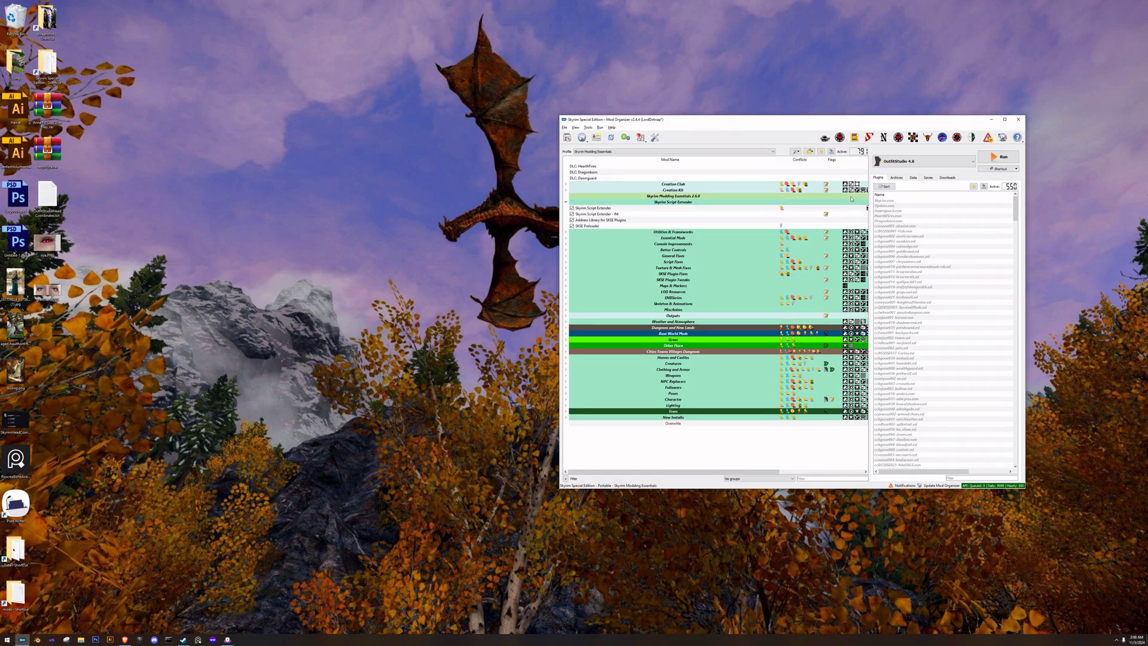
Launch OutfitStudio 4.8 from Mod Organizer's list of executables.
{"action": "left_click_drag", "start_coordinate": [903, 126], "coordinate": [854, 119]}
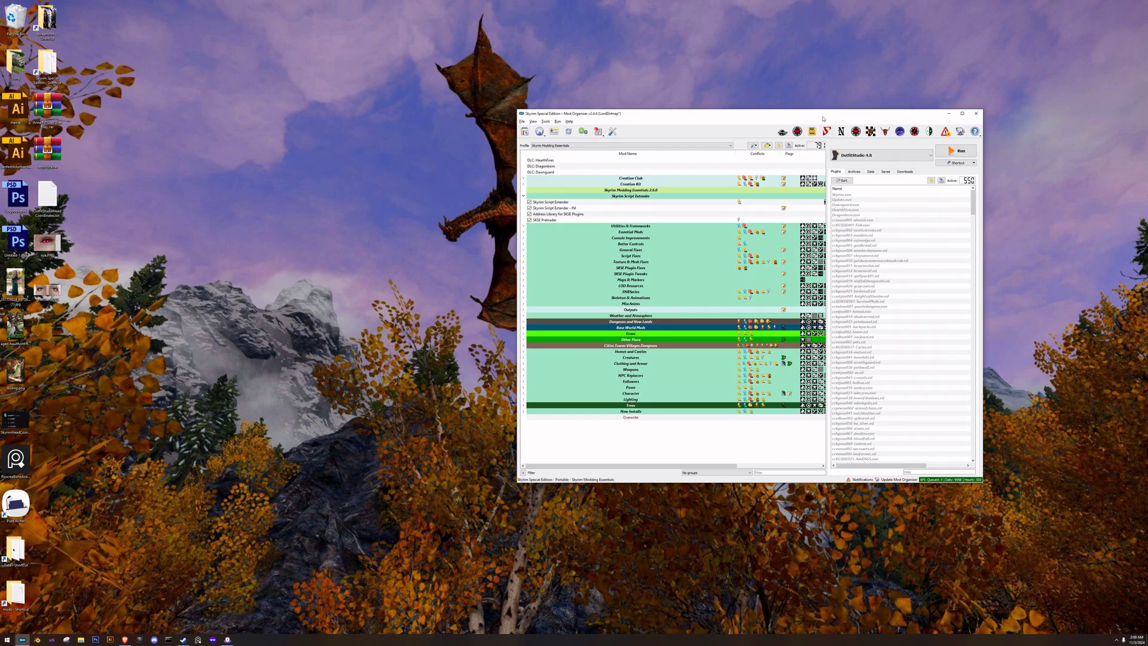
{"action": "left_click_drag", "start_coordinate": [819, 115], "coordinate": [851, 159]}
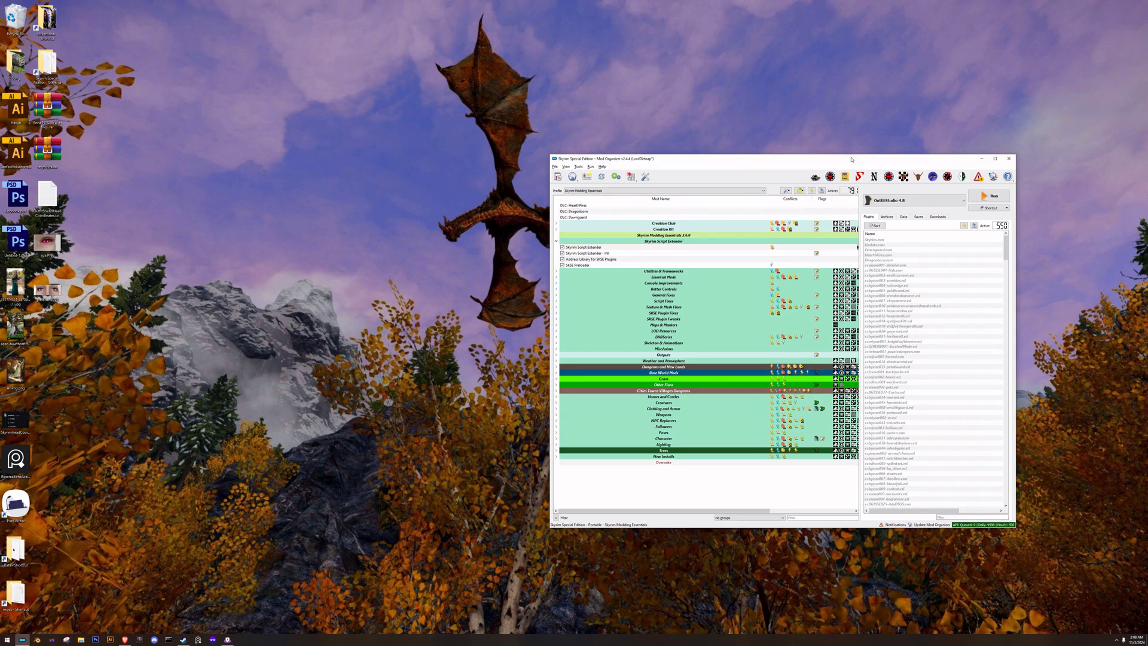
{"action": "left_click", "coordinate": [913, 200]}
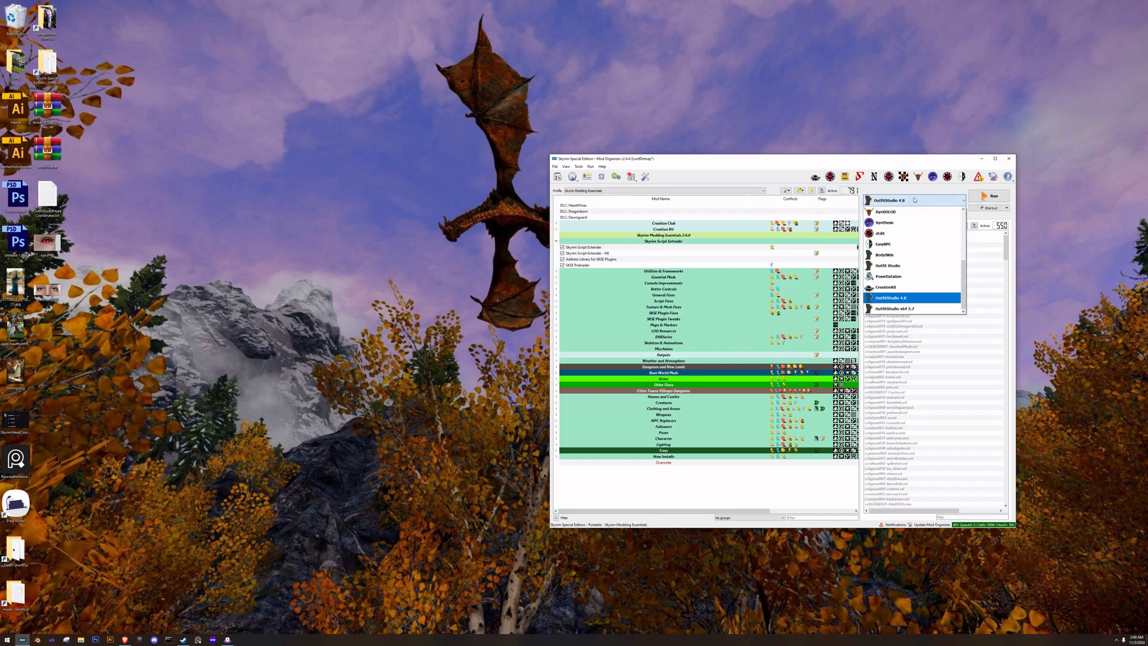
{"action": "left_click", "coordinate": [921, 301]}
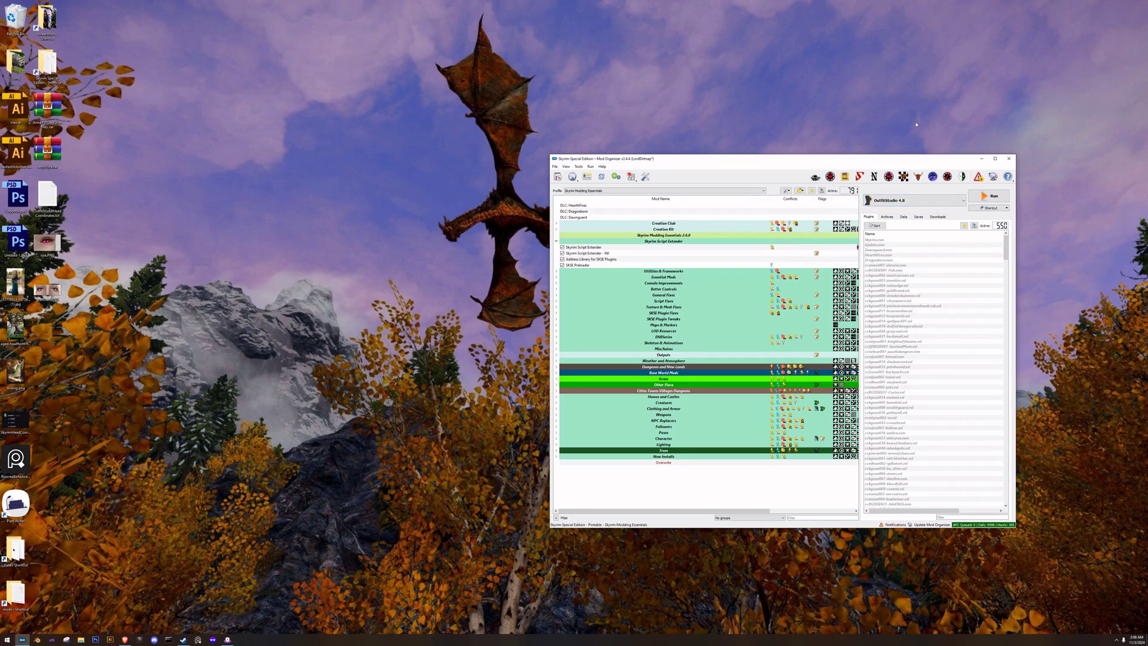
{"action": "left_click_drag", "start_coordinate": [873, 160], "coordinate": [915, 154]}
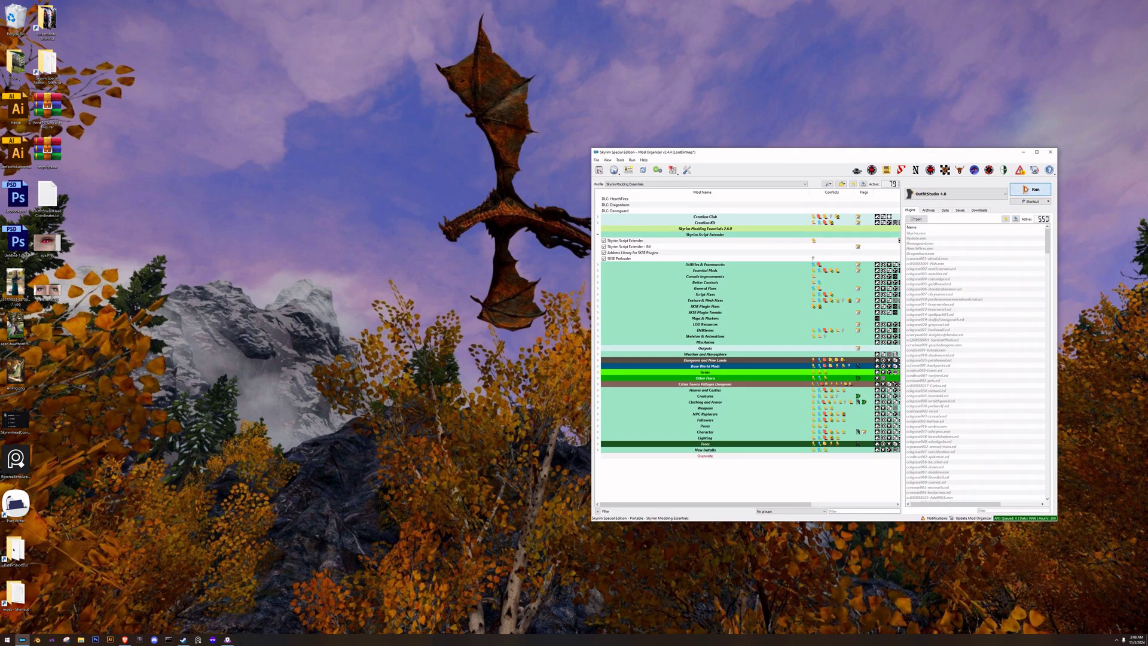
{"action": "left_click", "coordinate": [1029, 189]}
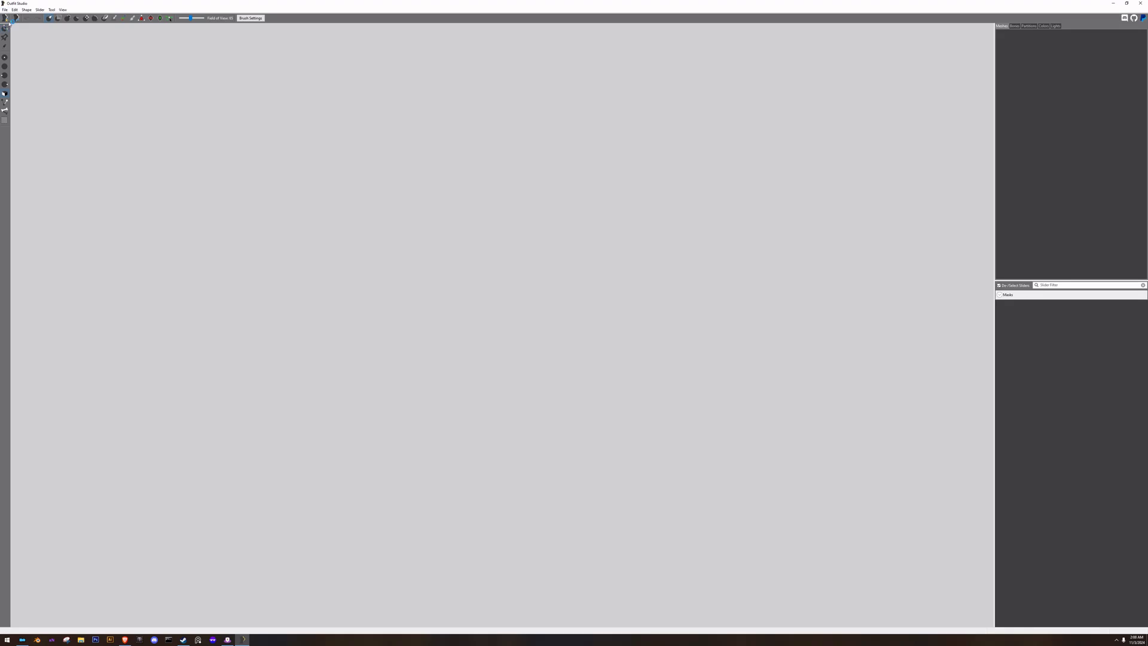
Start a NIF import and browse from the mods folder into the Amber mod's folder.
{"action": "left_click", "coordinate": [5, 10]}
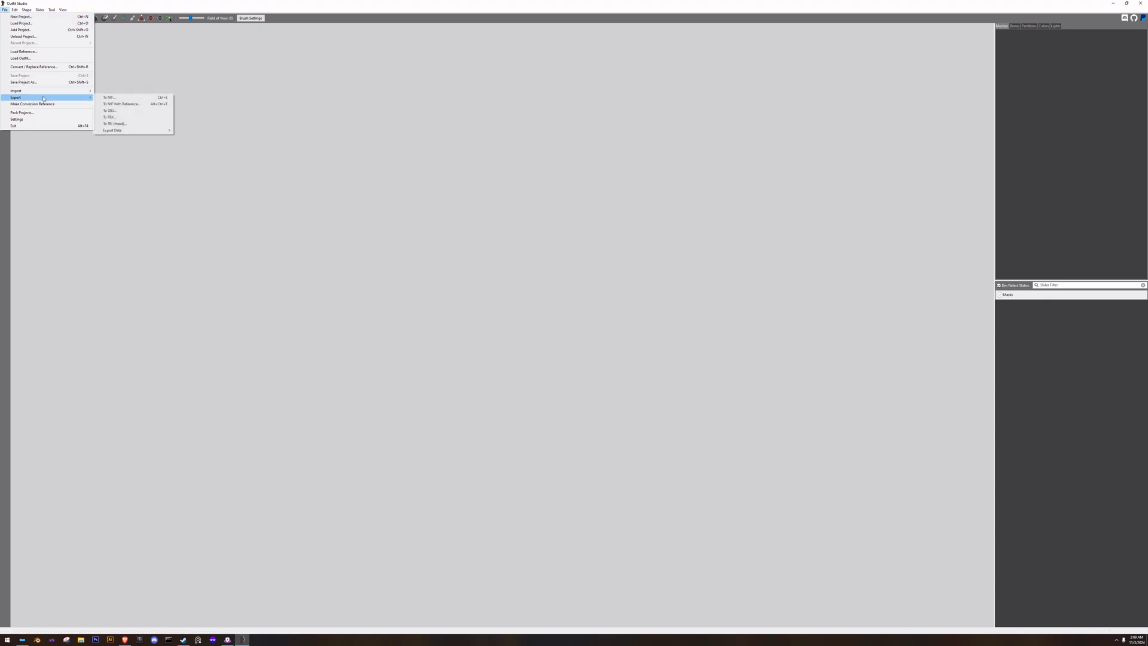
{"action": "left_click", "coordinate": [111, 90]}
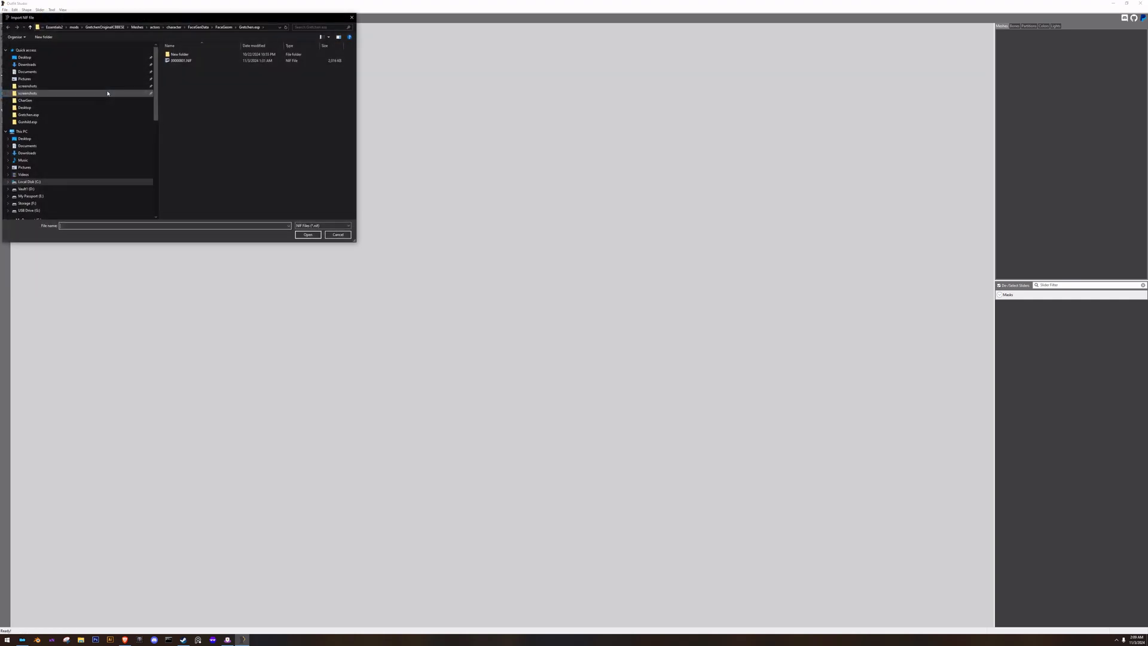
{"action": "left_click_drag", "start_coordinate": [194, 18], "coordinate": [515, 204]}
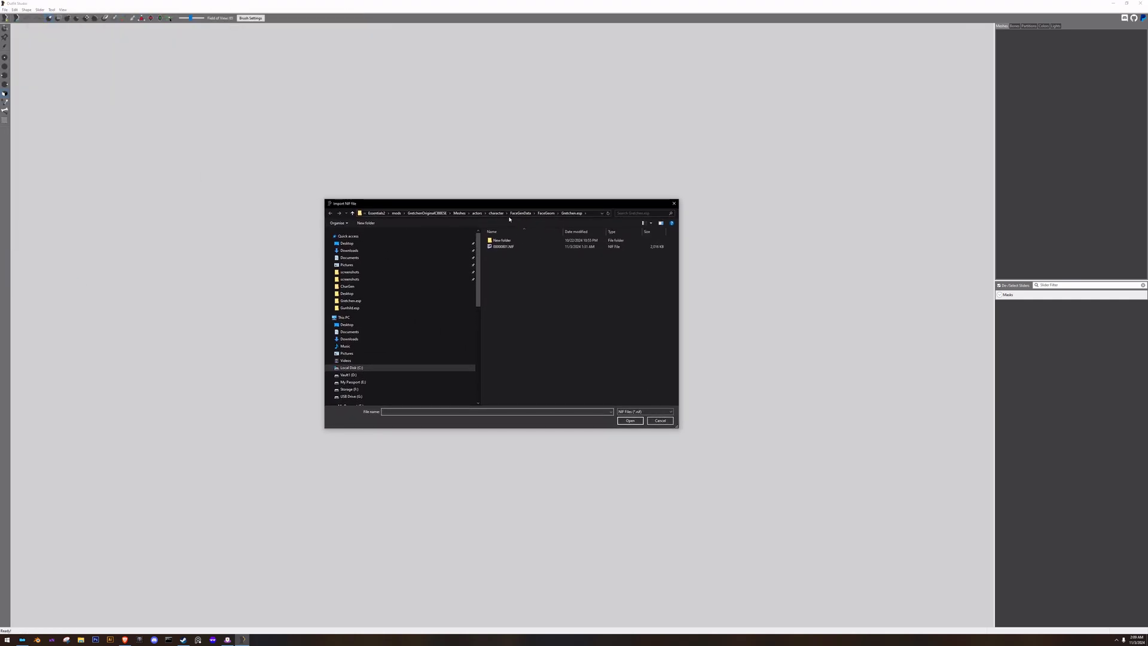
{"action": "left_click", "coordinate": [397, 213]}
{"action": "left_click", "coordinate": [508, 302]}
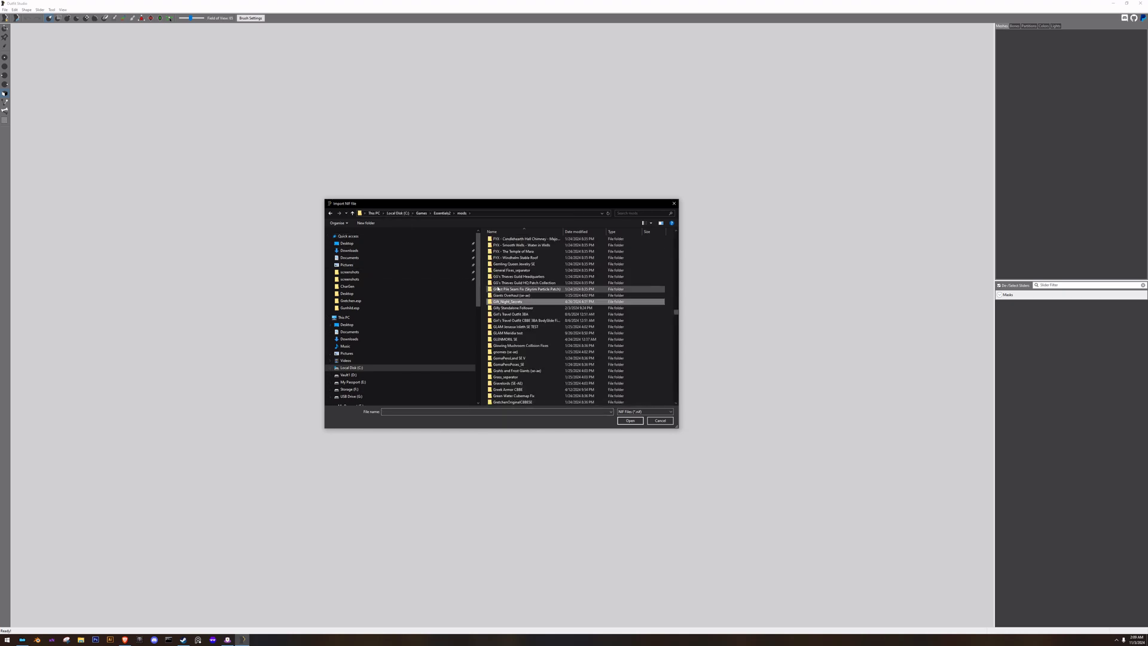
{"action": "type", "text": "amb"}
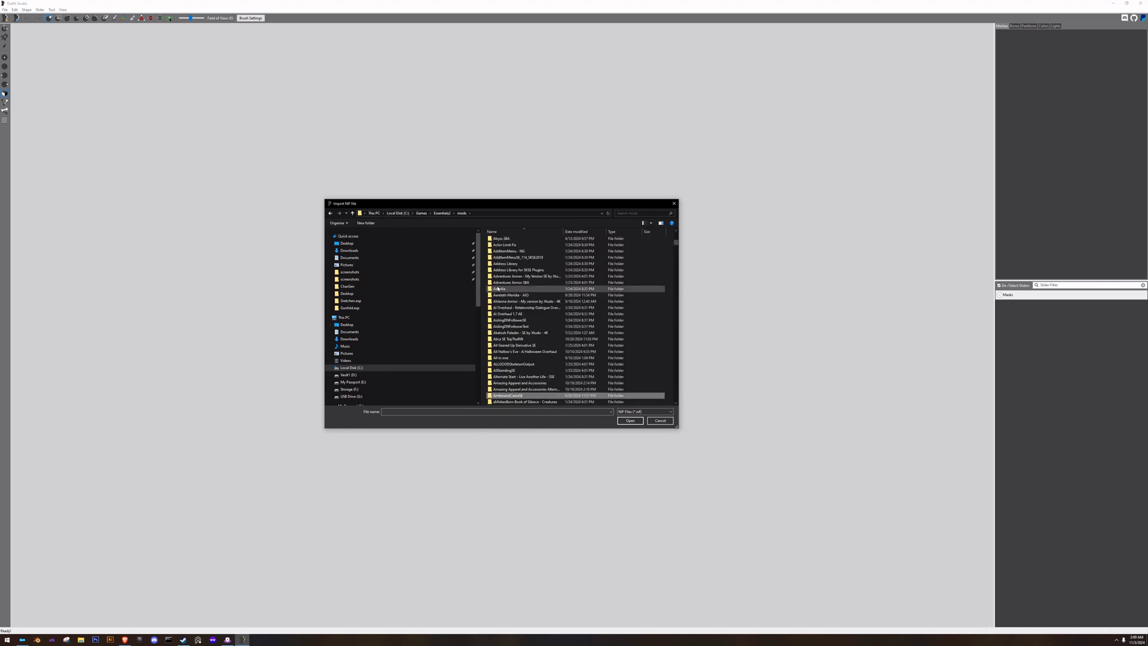
{"action": "key", "text": "Return"}
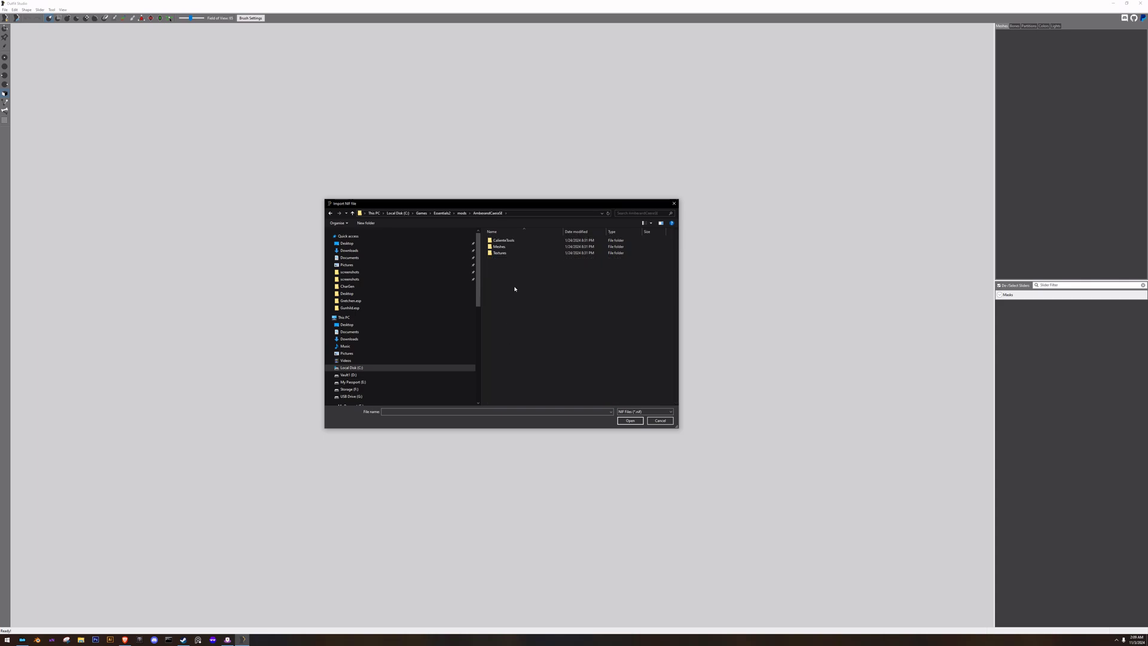
Import the first NIF file from Meshes, actors, character, FaceGenData, FaceGeom, Amber.esp.
{"action": "double_click", "coordinate": [500, 247]}
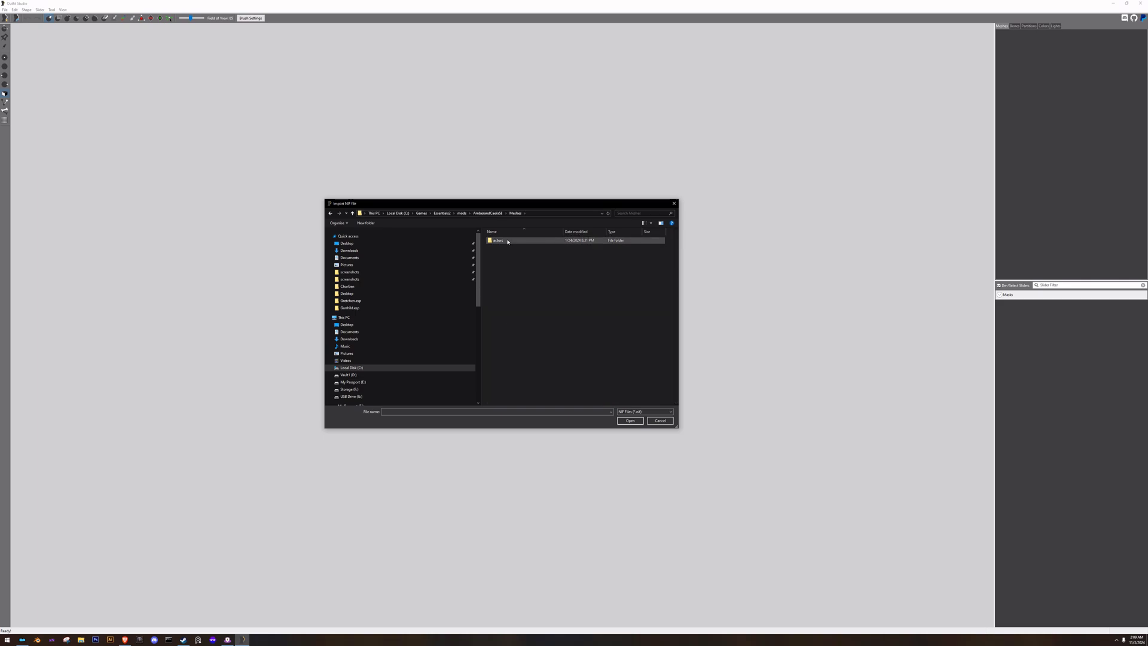
{"action": "double_click", "coordinate": [501, 241]}
{"action": "double_click", "coordinate": [503, 246]}
{"action": "double_click", "coordinate": [514, 241]}
{"action": "double_click", "coordinate": [514, 242]}
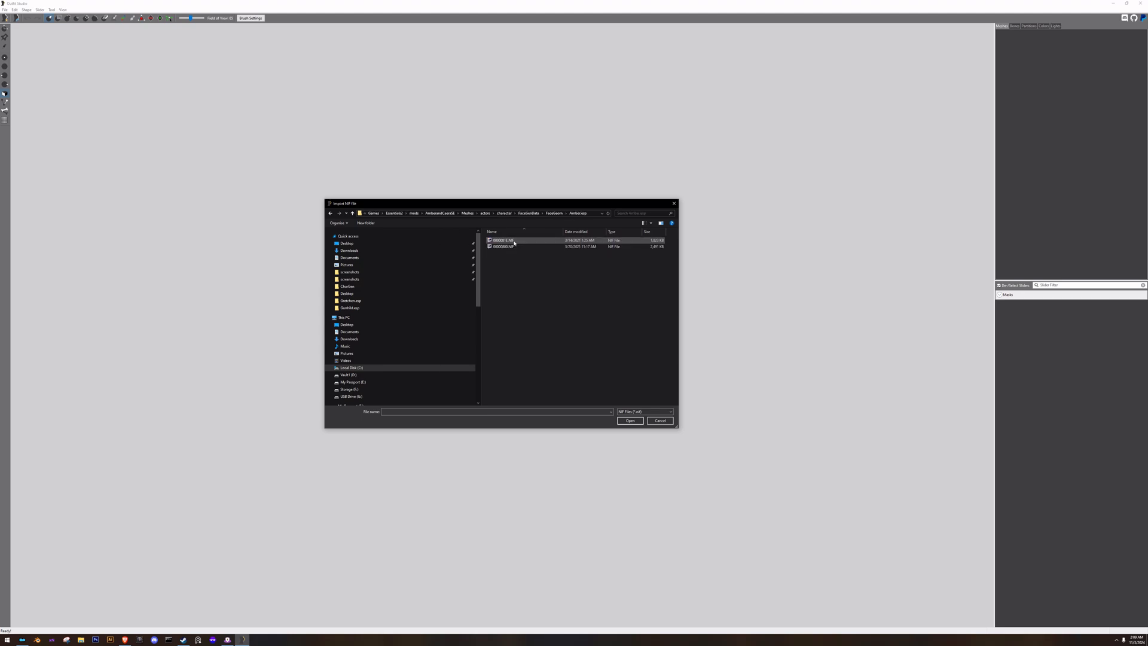
{"action": "left_click", "coordinate": [502, 241]}
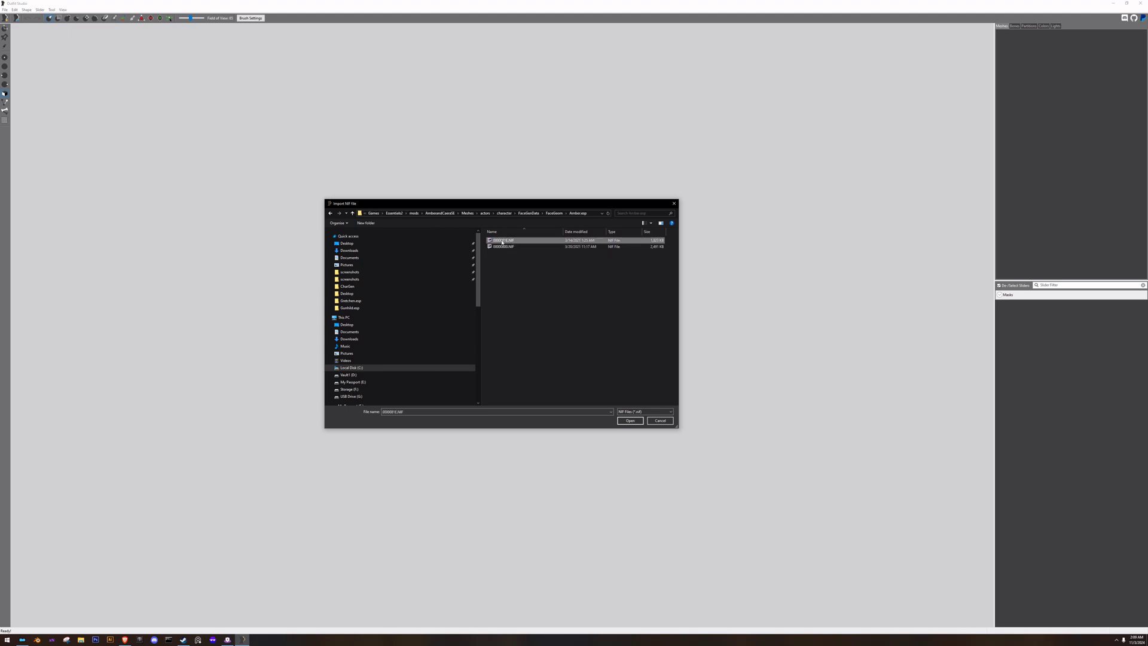
{"action": "left_click", "coordinate": [626, 421]}
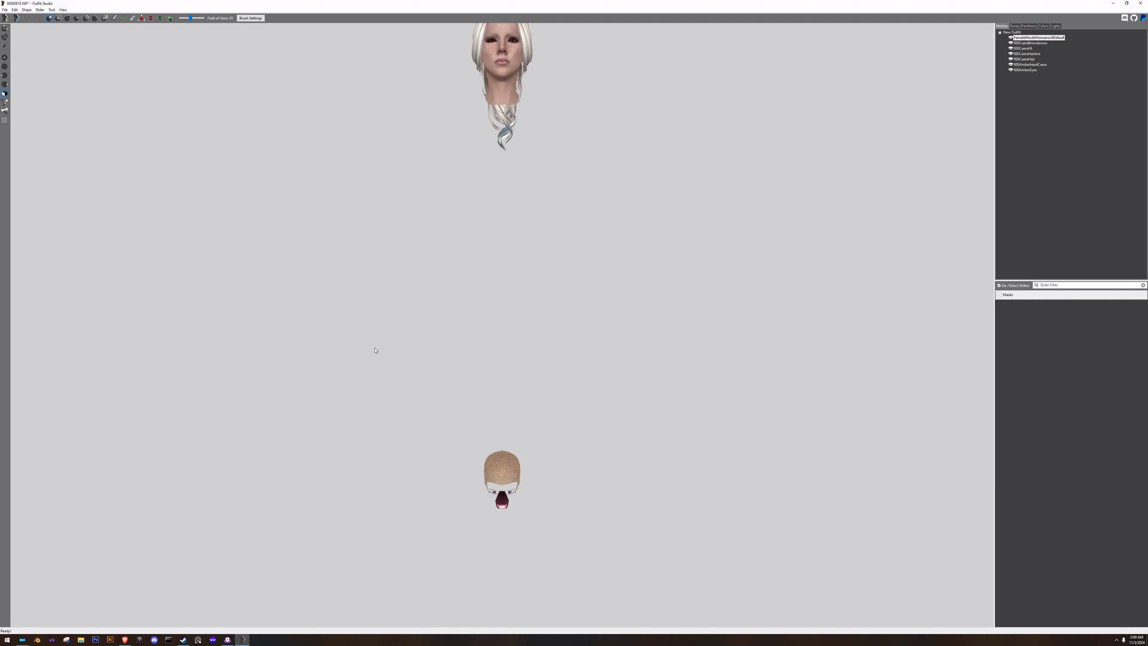
Select the four shapes lying below the head together: mouth, brows, hairline and eyes.
{"action": "middle_click_drag", "start_coordinate": [318, 386], "coordinate": [304, 440]}
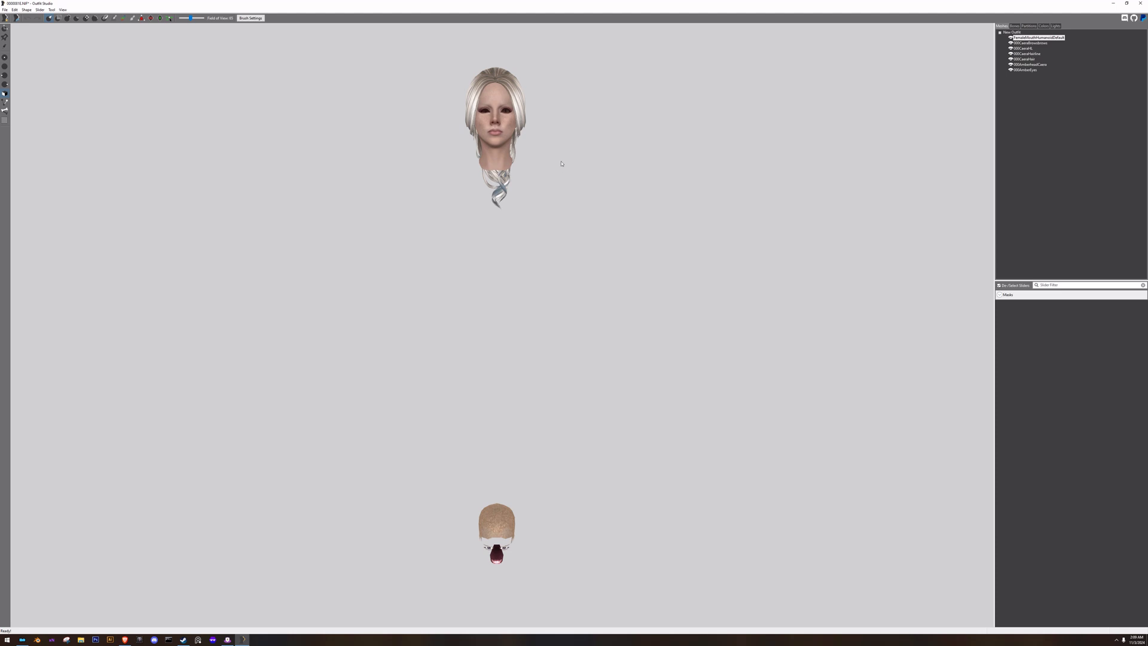
{"action": "right_click_drag", "start_coordinate": [556, 216], "coordinate": [392, 248]}
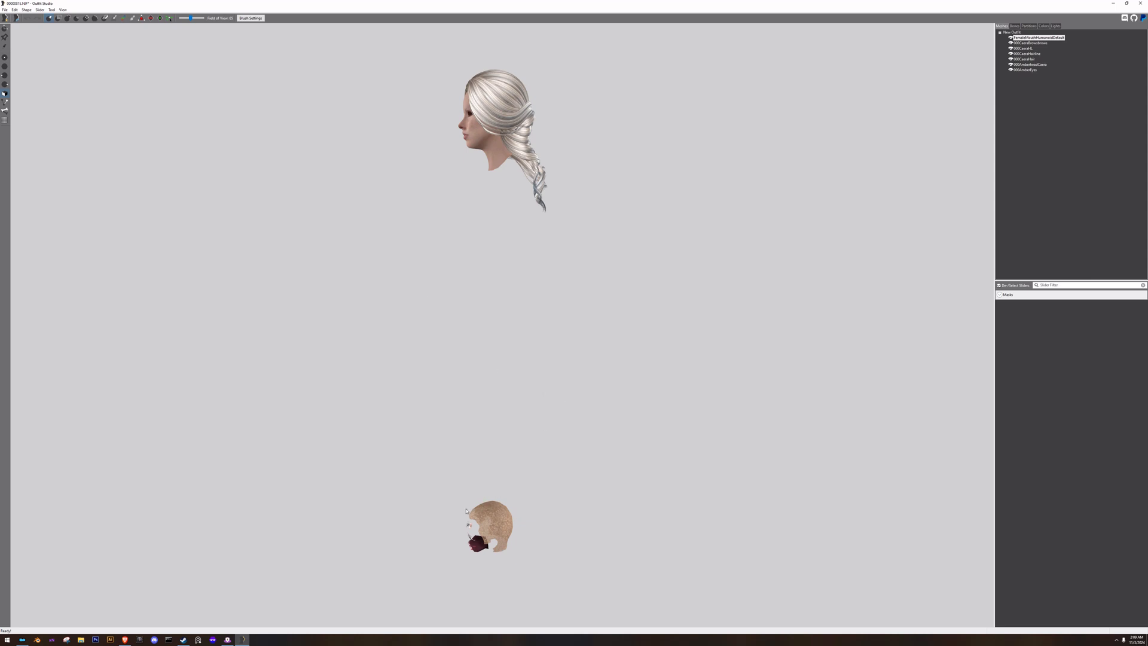
{"action": "right_click_drag", "start_coordinate": [463, 513], "coordinate": [633, 484]}
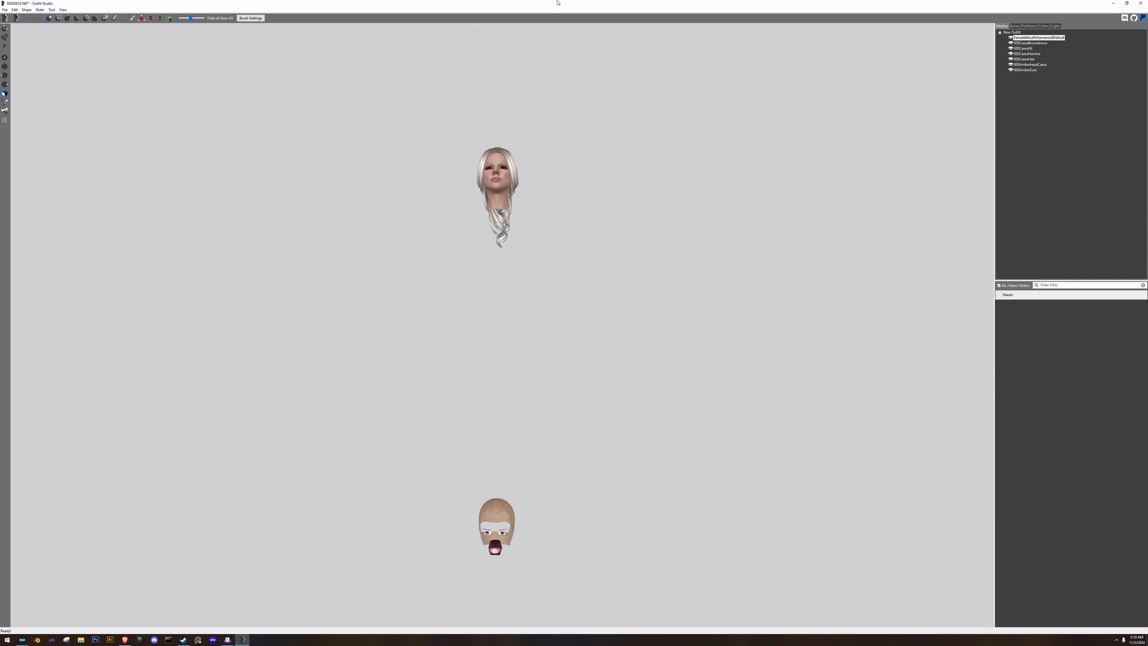
{"action": "left_click", "coordinate": [1037, 44], "text": "ctrl"}
{"action": "left_click", "coordinate": [1036, 54], "text": "shift"}
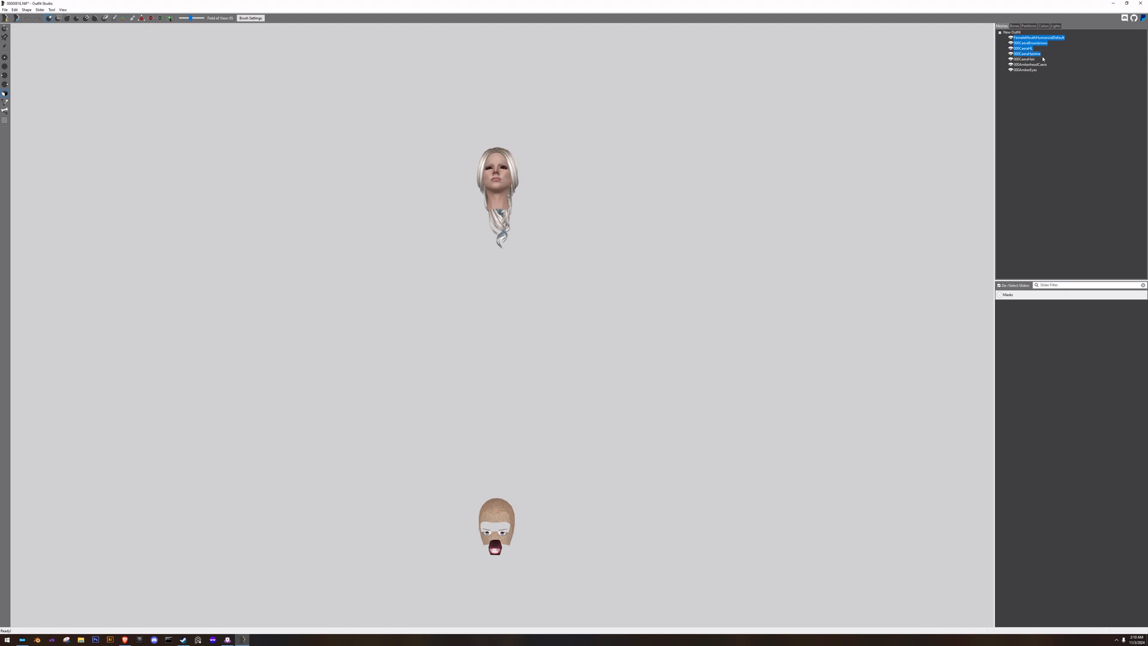
{"action": "left_click", "coordinate": [1025, 49], "text": "ctrl"}
{"action": "left_click", "coordinate": [1029, 70], "text": "ctrl"}
{"action": "left_click", "coordinate": [933, 198]}
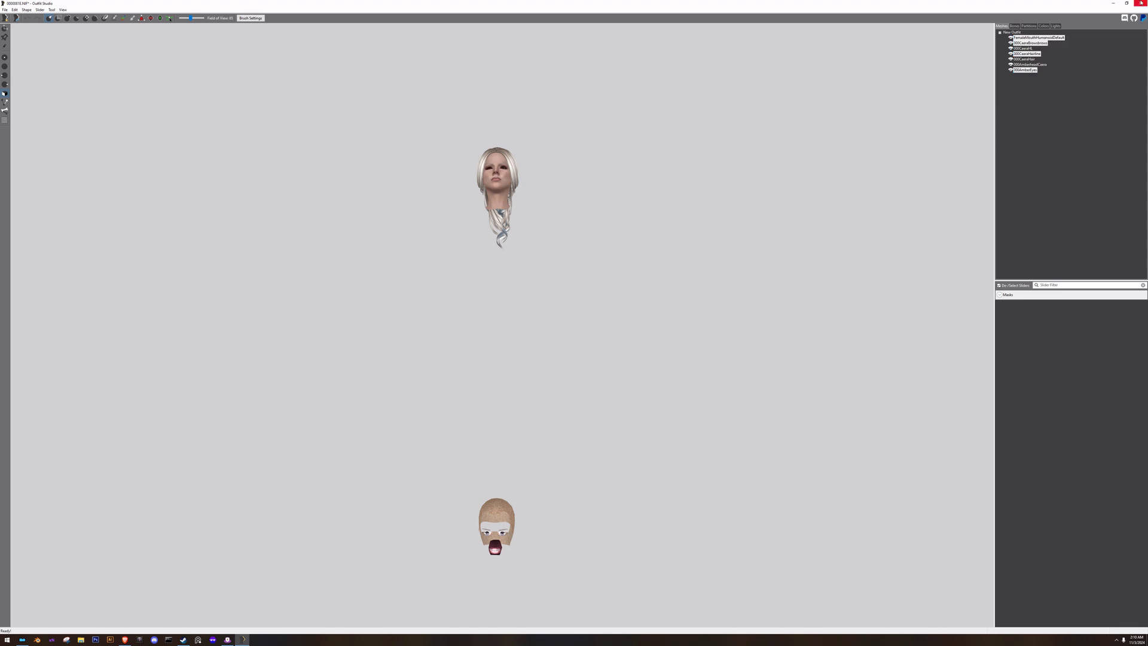
Reduce Outfit Studio to a smaller window and open OutfitStudioHead Coordinates.txt in Notepad beside it.
{"action": "left_click", "coordinate": [1126, 3]}
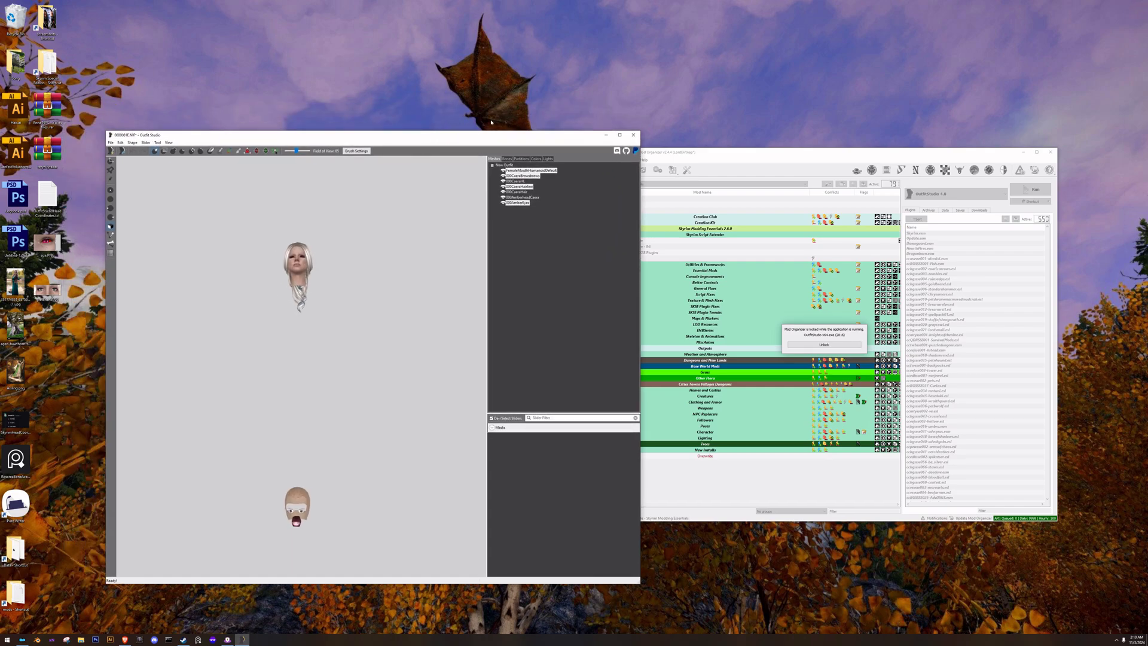
{"action": "left_click_drag", "start_coordinate": [471, 137], "coordinate": [698, 74]}
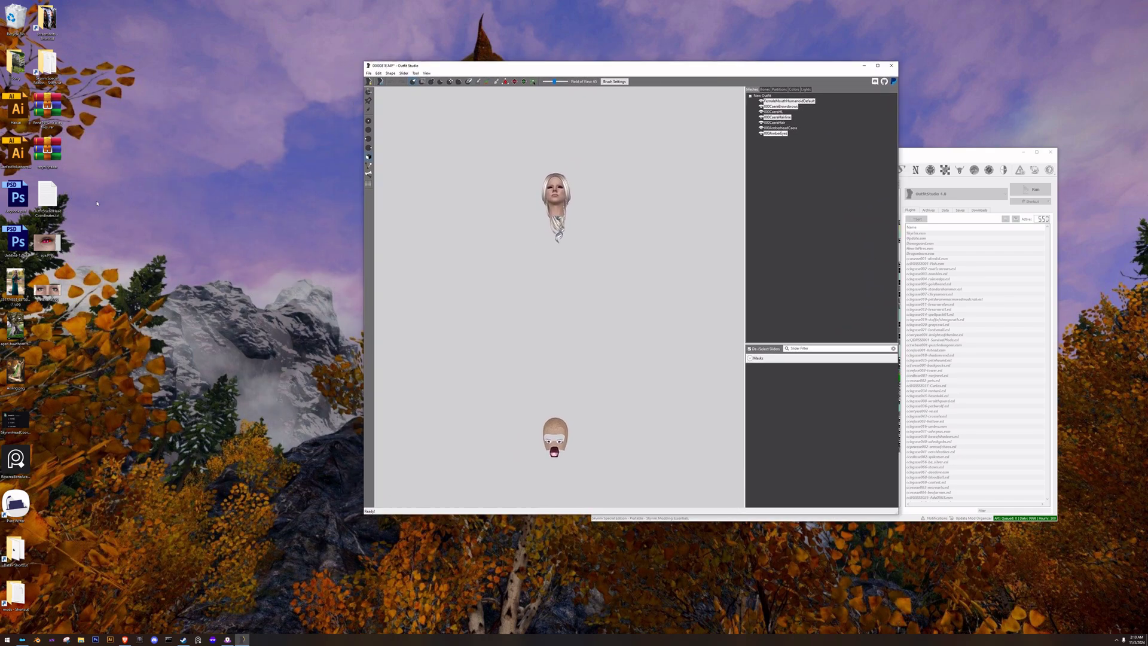
{"action": "double_click", "coordinate": [48, 197]}
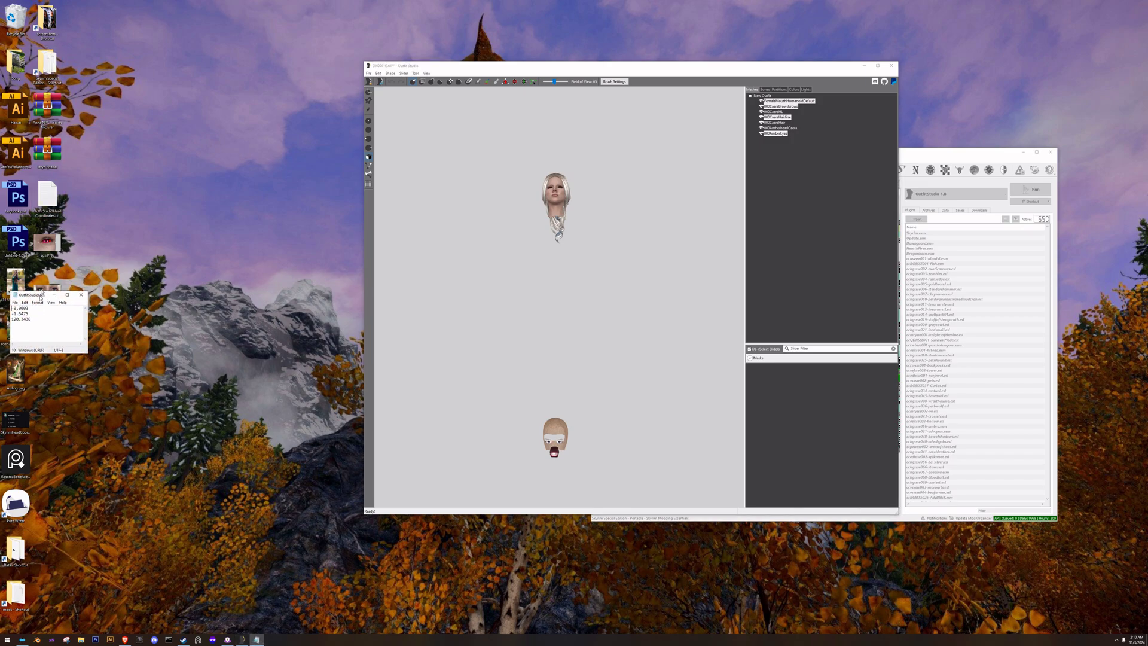
{"action": "left_click_drag", "start_coordinate": [30, 306], "coordinate": [123, 174]}
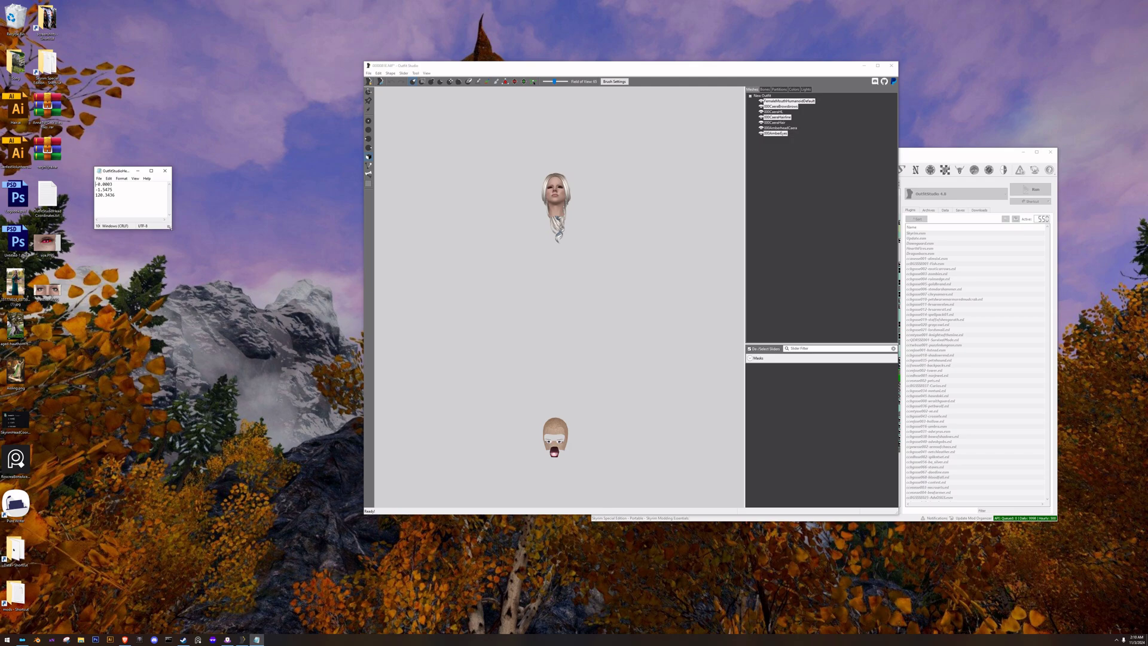
{"action": "left_click_drag", "start_coordinate": [169, 227], "coordinate": [265, 414]}
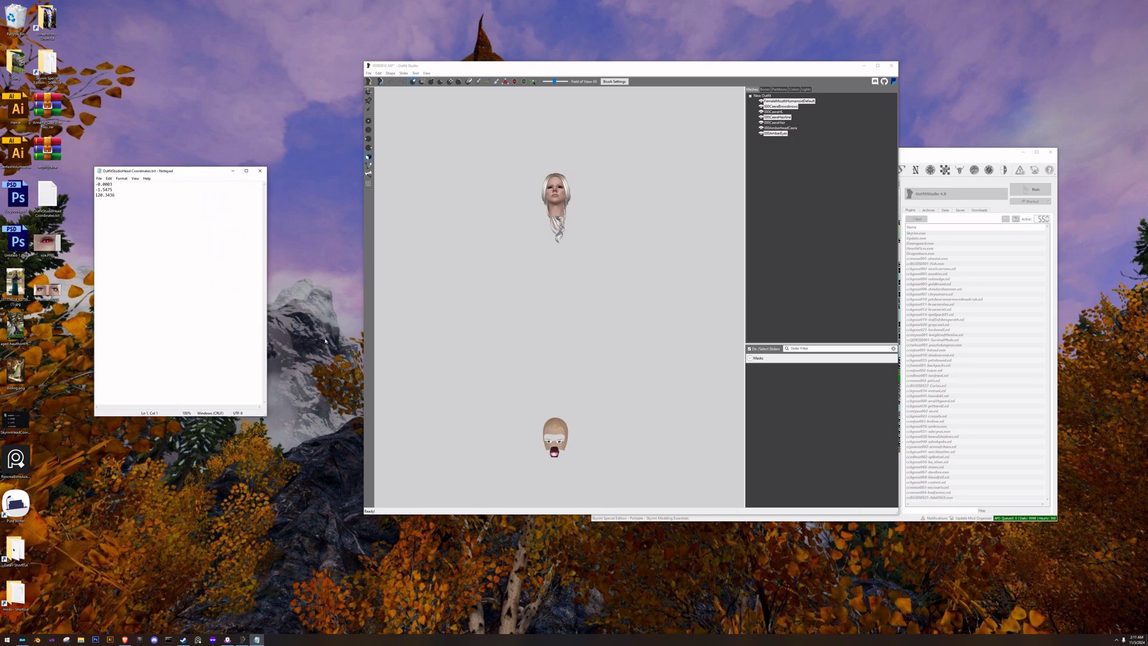
{"action": "left_click_drag", "start_coordinate": [783, 72], "coordinate": [834, 100]}
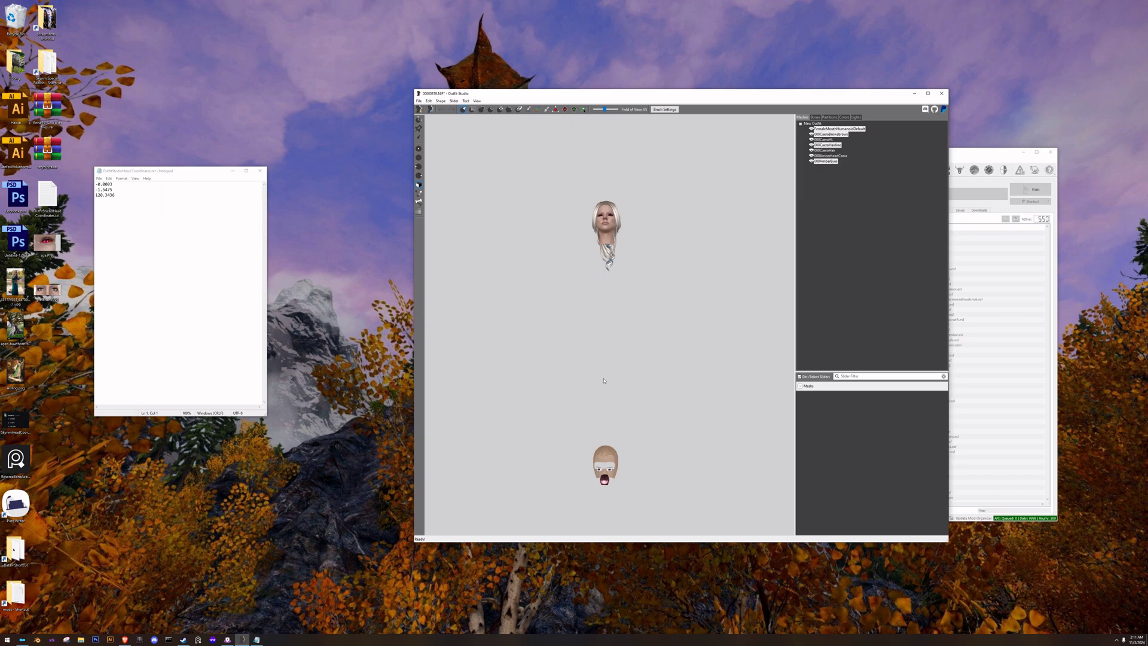
{"action": "right_click_drag", "start_coordinate": [611, 386], "coordinate": [604, 265]}
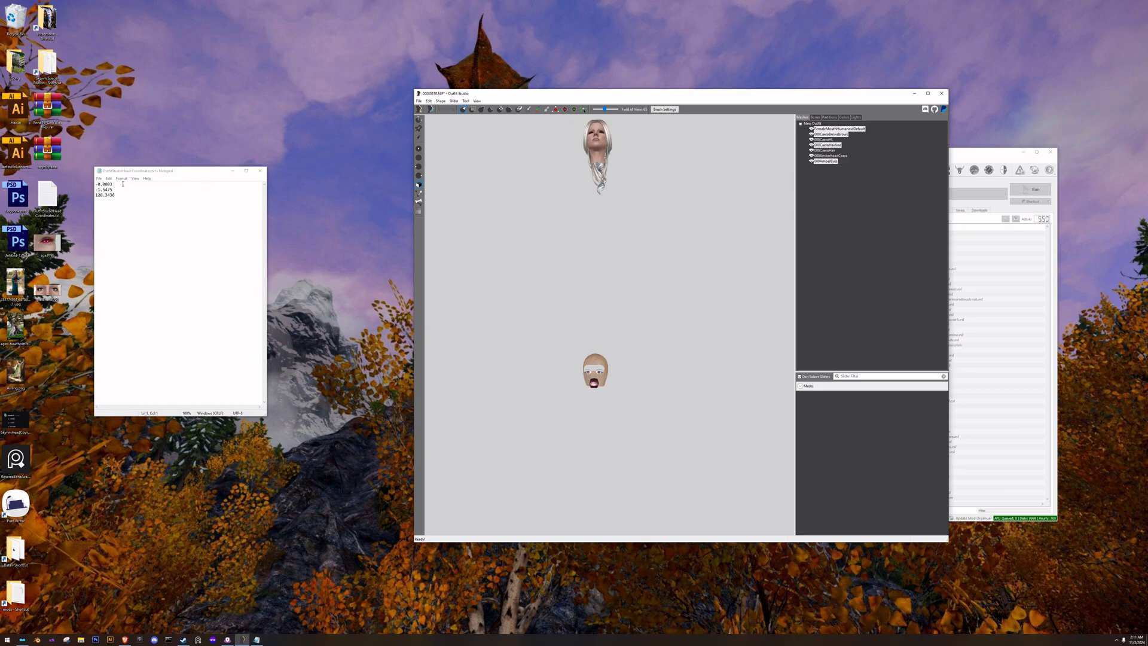
Start moving the selected shapes and set the X offset to -0.0003, copied from the coordinates file.
{"action": "left_click_drag", "start_coordinate": [123, 183], "coordinate": [94, 185]}
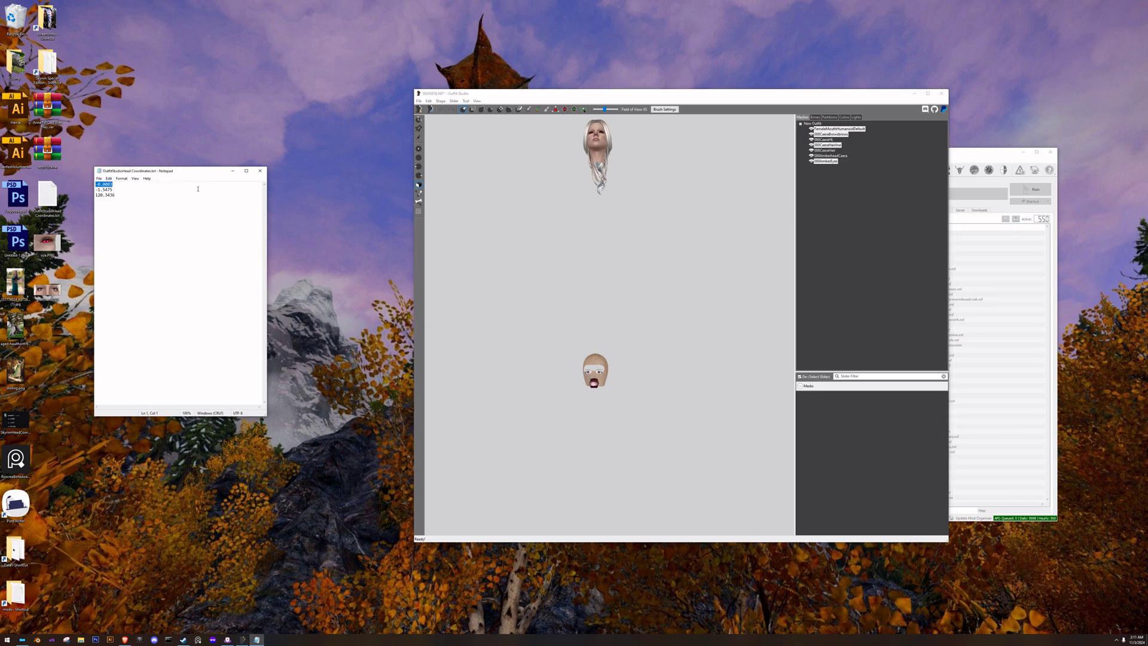
{"action": "right_click", "coordinate": [829, 135]}
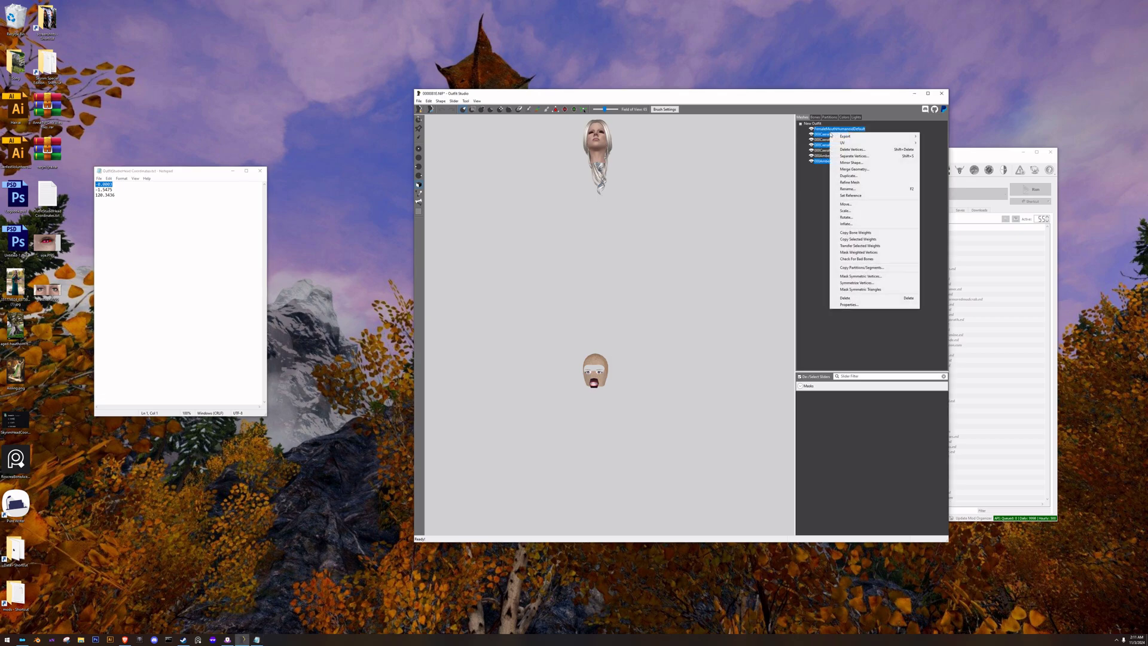
{"action": "left_click", "coordinate": [846, 204]}
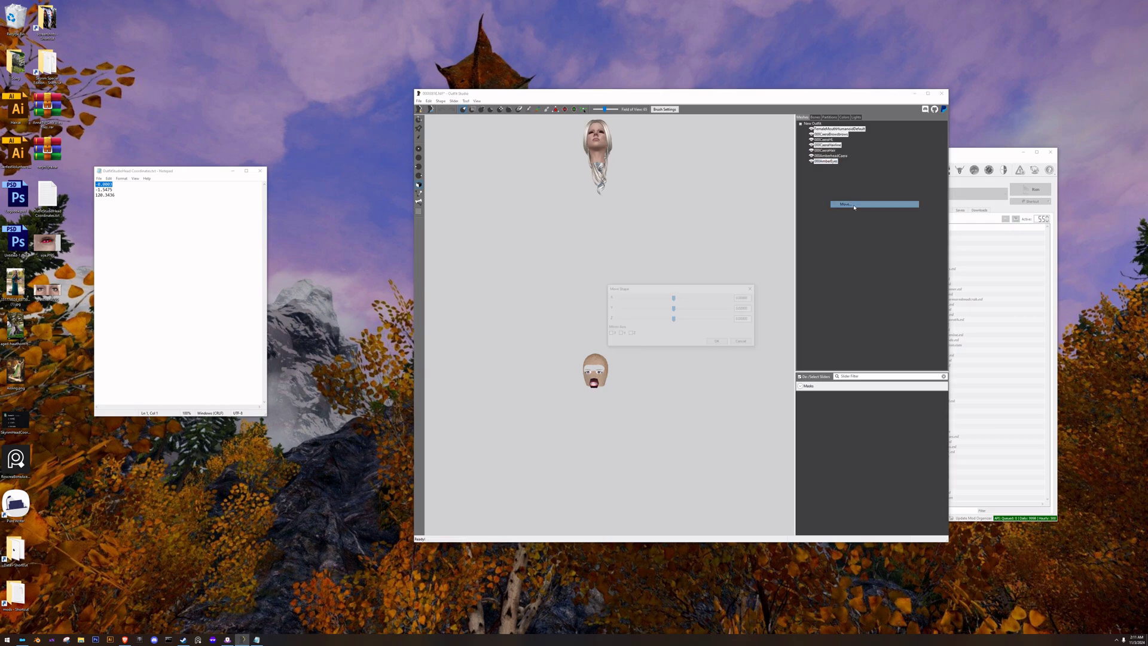
{"action": "left_click_drag", "start_coordinate": [696, 293], "coordinate": [291, 175]}
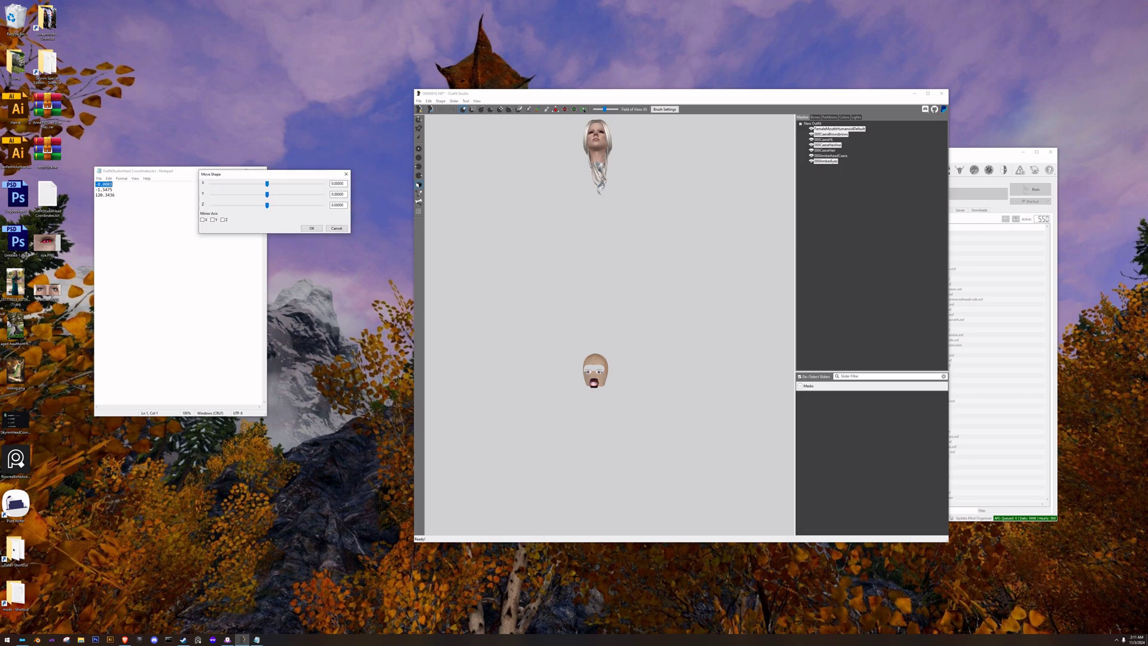
{"action": "right_click", "coordinate": [108, 183]}
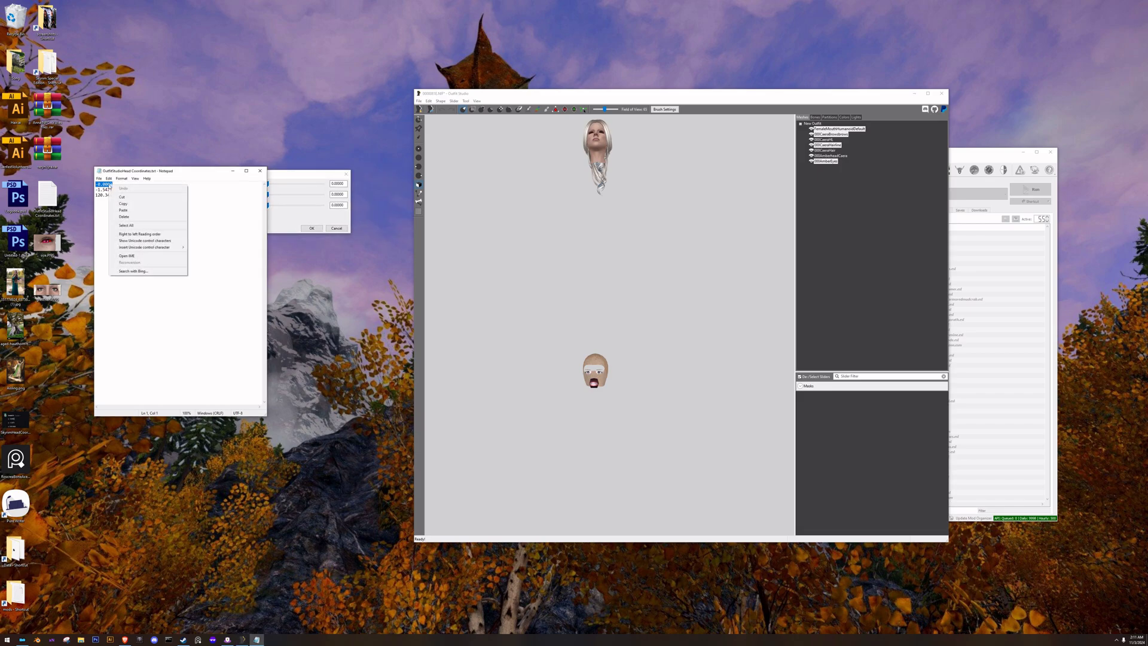
{"action": "left_click", "coordinate": [120, 204]}
{"action": "left_click", "coordinate": [268, 175]}
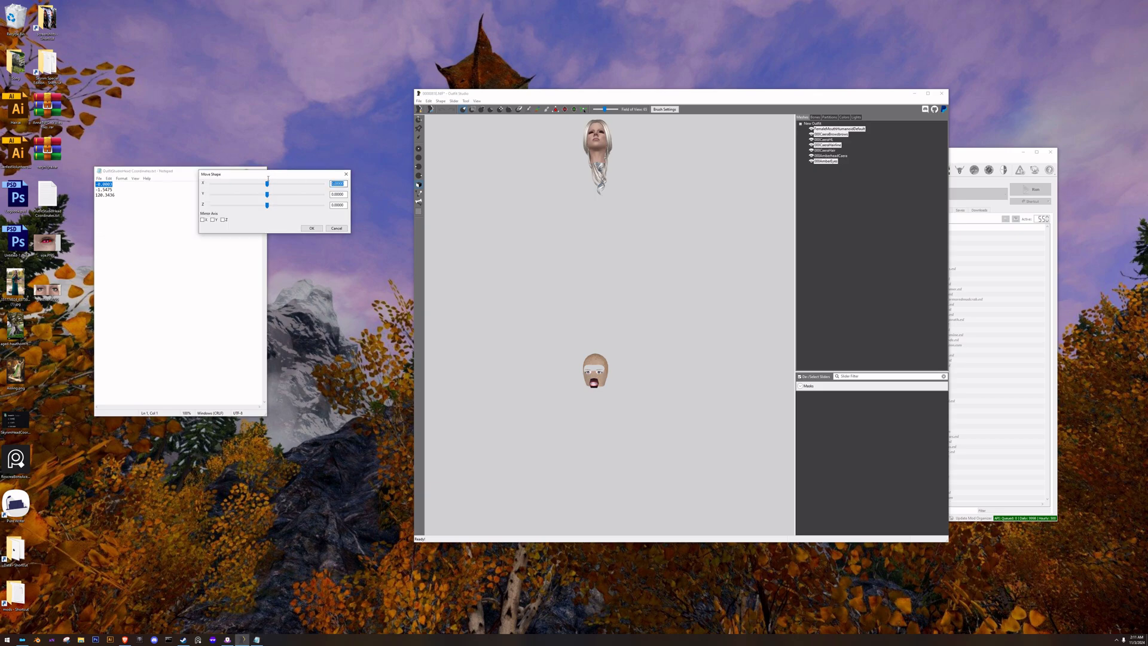
{"action": "key", "text": "ctrl+v"}
Set the Y offset to -1.5475 and the Z offset to 120.3436, copied from the coordinates file, and apply the move.
{"action": "left_click_drag", "start_coordinate": [115, 189], "coordinate": [95, 189]}
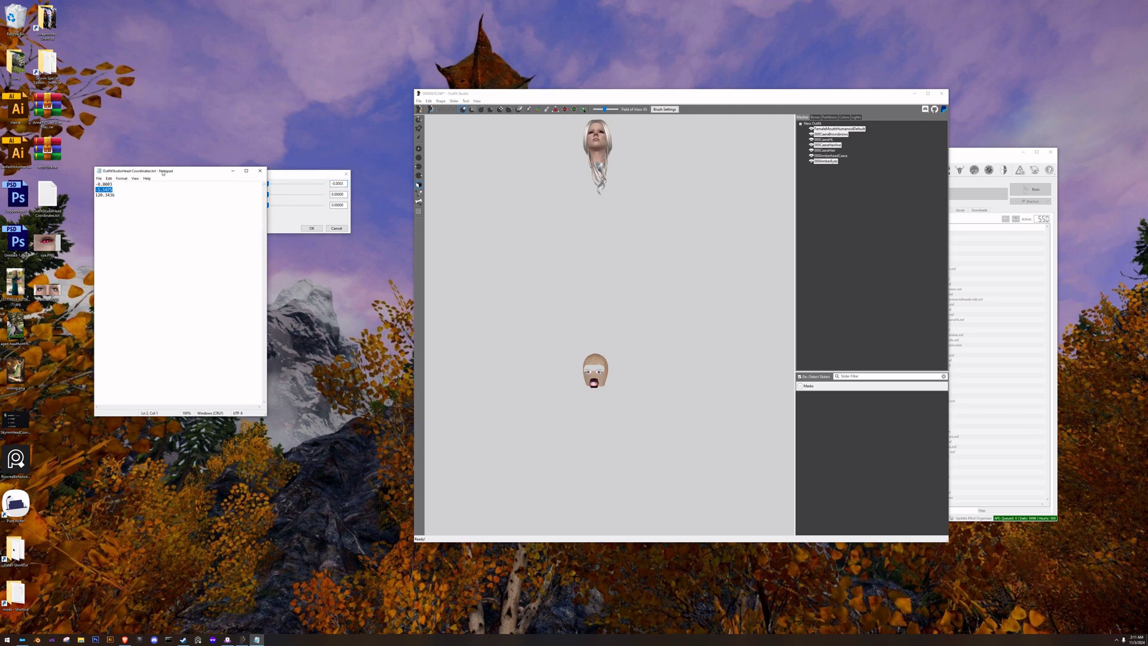
{"action": "left_click", "coordinate": [336, 195]}
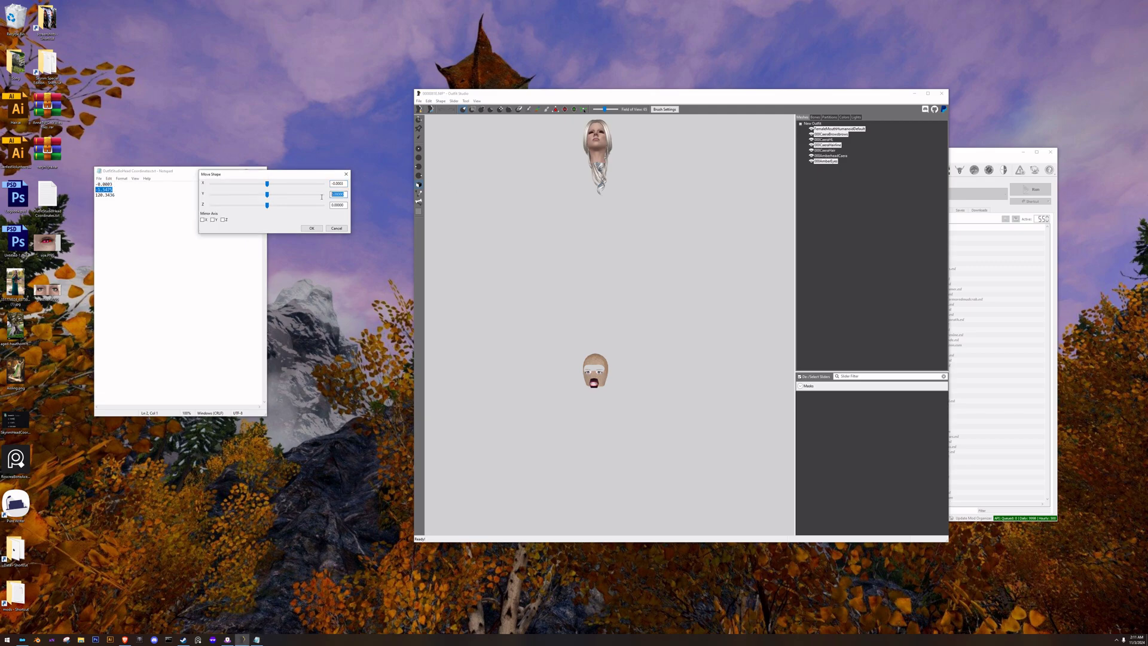
{"action": "key", "text": "ctrl+v"}
{"action": "left_click_drag", "start_coordinate": [116, 195], "coordinate": [68, 199]}
{"action": "left_click", "coordinate": [345, 205]}
{"action": "key", "text": "ctrl+v"}
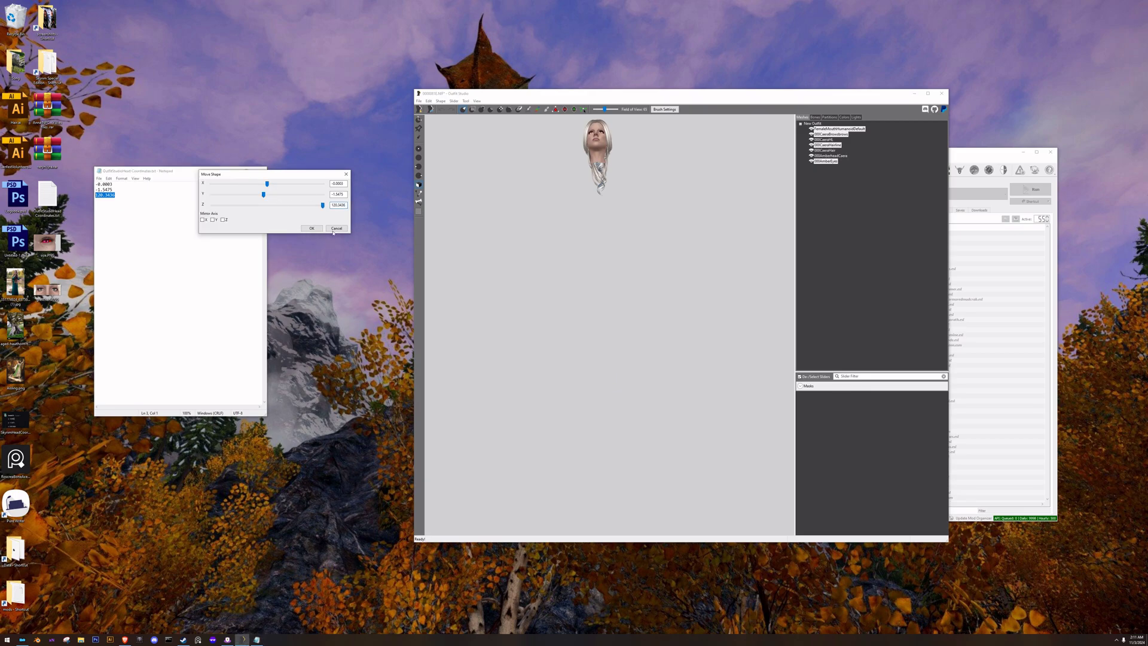
{"action": "left_click", "coordinate": [311, 228]}
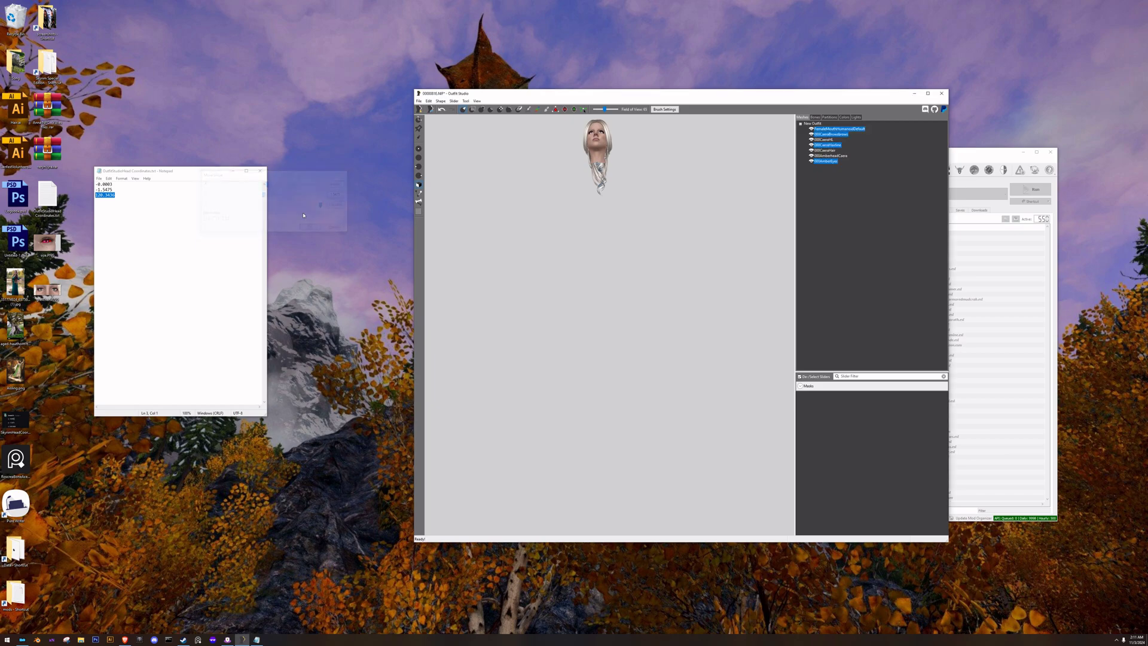
Examine the reassembled head from the front and at an angle to check how the moved parts fit.
{"action": "left_click", "coordinate": [595, 217]}
{"action": "middle_click_drag", "start_coordinate": [624, 199], "coordinate": [636, 475]}
{"action": "scroll", "coordinate": [622, 395], "scroll_direction": "up", "scroll_amount": 6}
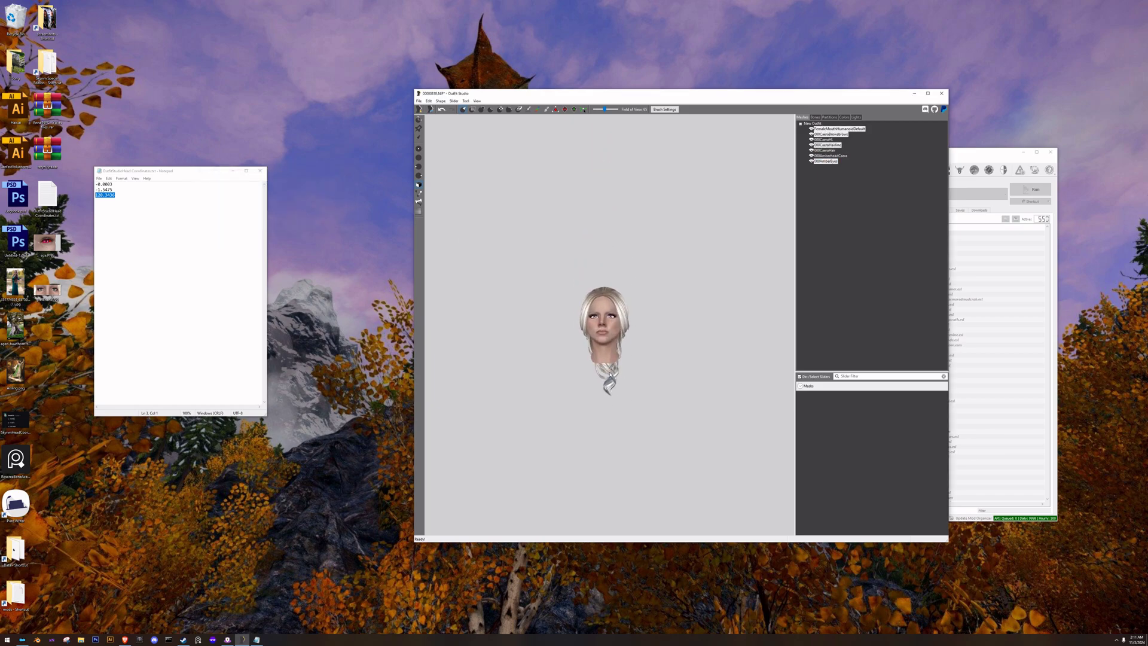
{"action": "scroll", "coordinate": [609, 389], "scroll_direction": "up", "scroll_amount": 5}
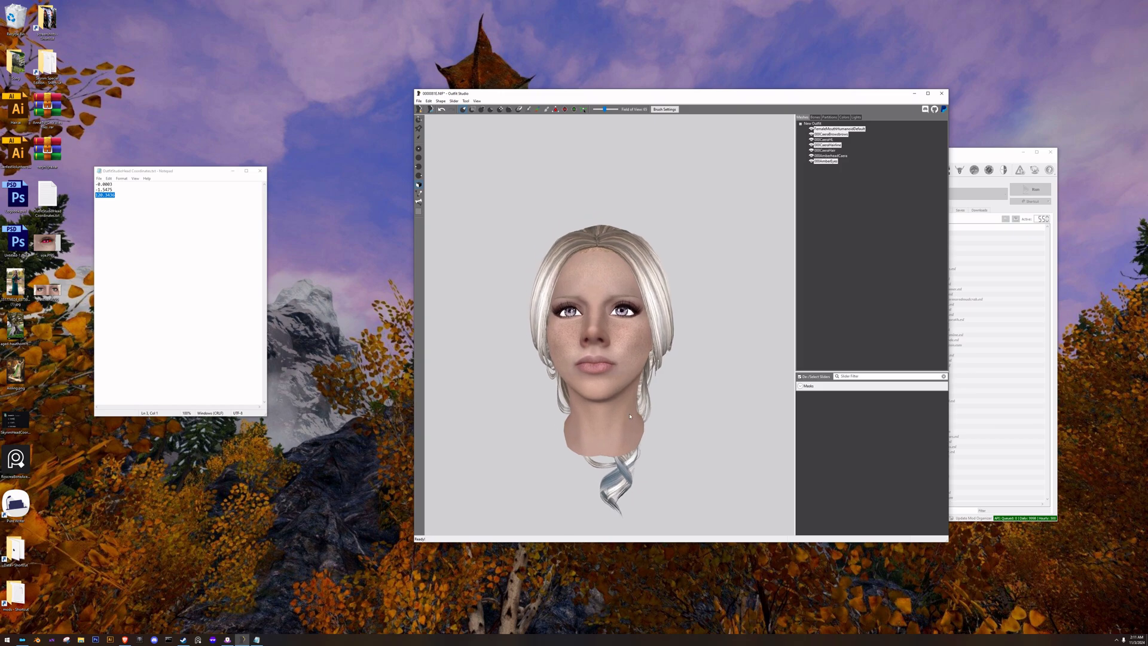
{"action": "mouse_move", "coordinate": [614, 405]}
{"action": "right_mouse_down"}
{"action": "mouse_move", "coordinate": [650, 405]}
{"action": "mouse_move", "coordinate": [573, 400]}
{"action": "mouse_move", "coordinate": [621, 405]}
{"action": "right_mouse_up"}
{"action": "scroll", "coordinate": [619, 404], "scroll_direction": "up", "scroll_amount": 5}
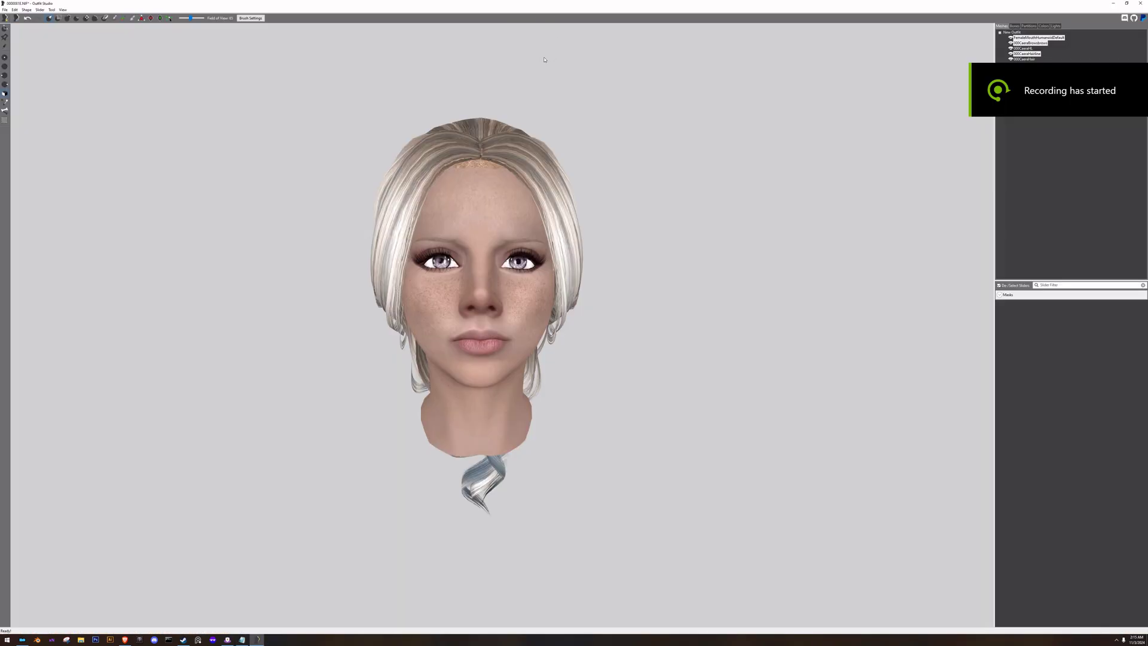
{"action": "right_click_drag", "start_coordinate": [546, 104], "coordinate": [507, 100]}
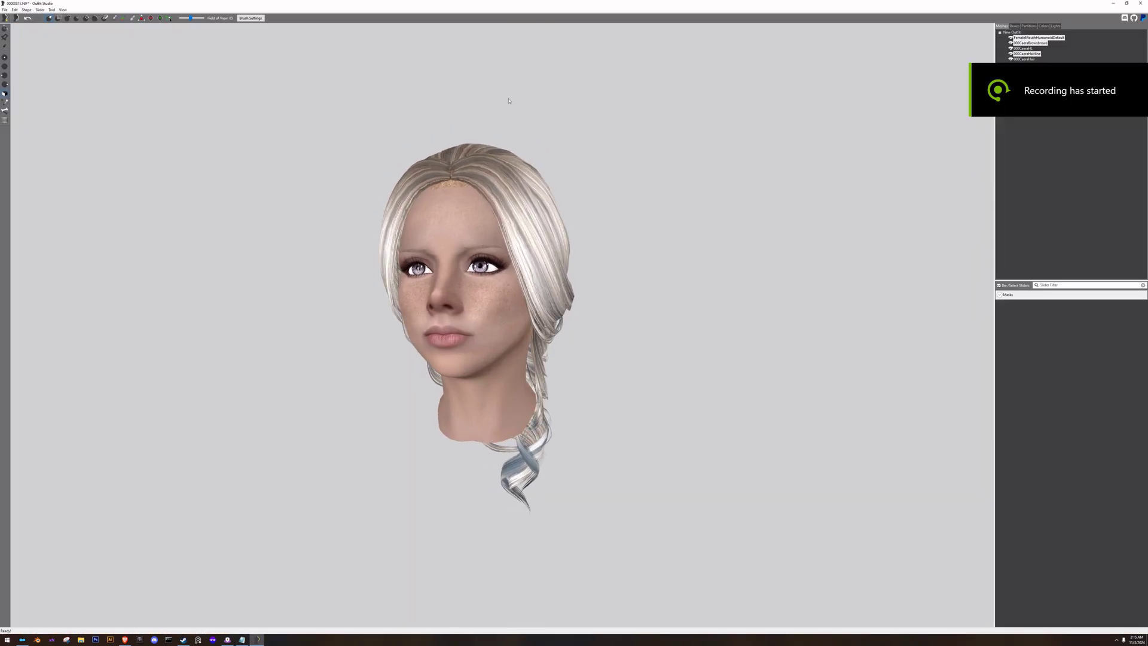
Start exporting the outfit to NIF and create a folder named BACKUP inside the Amber.esp folder.
{"action": "left_click", "coordinate": [5, 10]}
{"action": "mouse_move", "coordinate": [39, 97]}
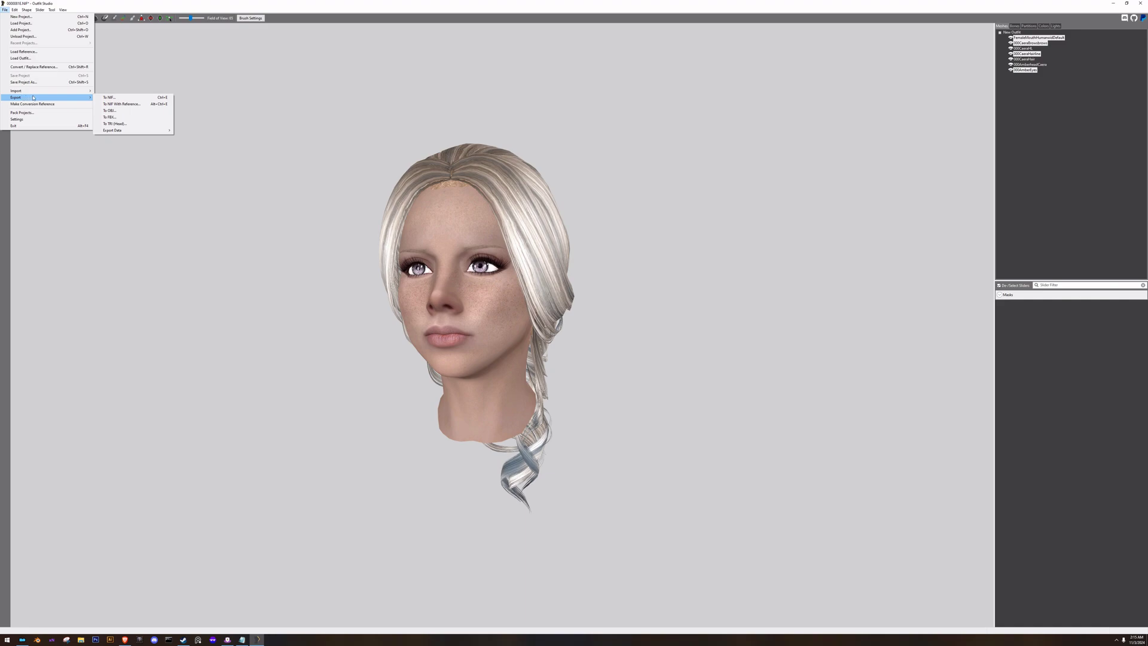
{"action": "left_click", "coordinate": [110, 97]}
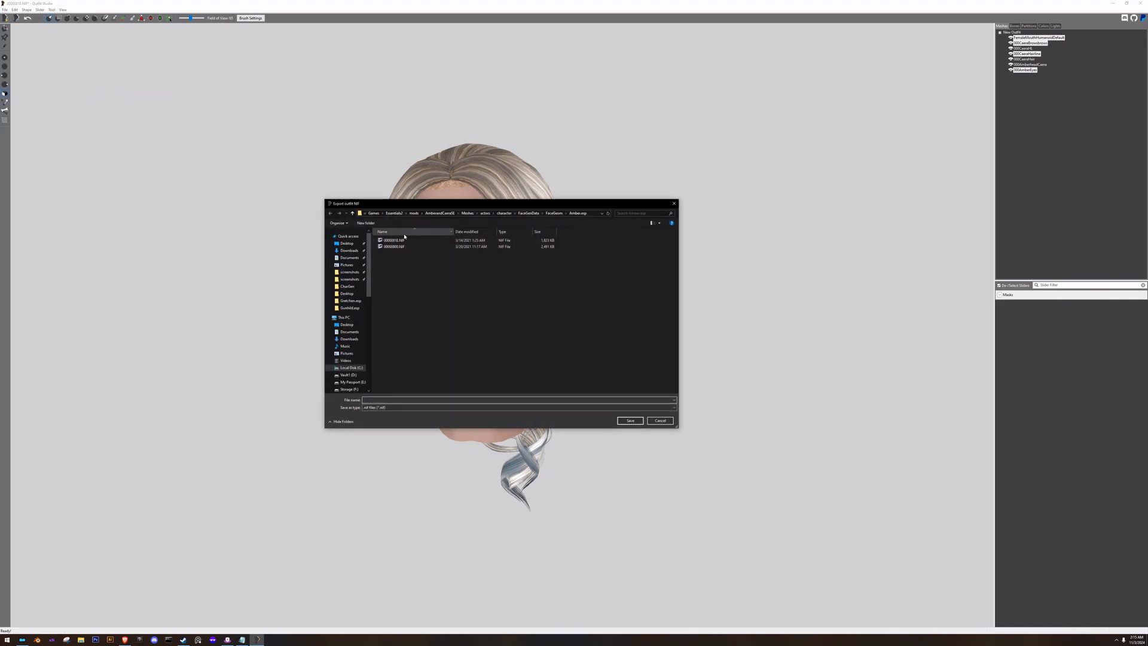
{"action": "right_click", "coordinate": [424, 283]}
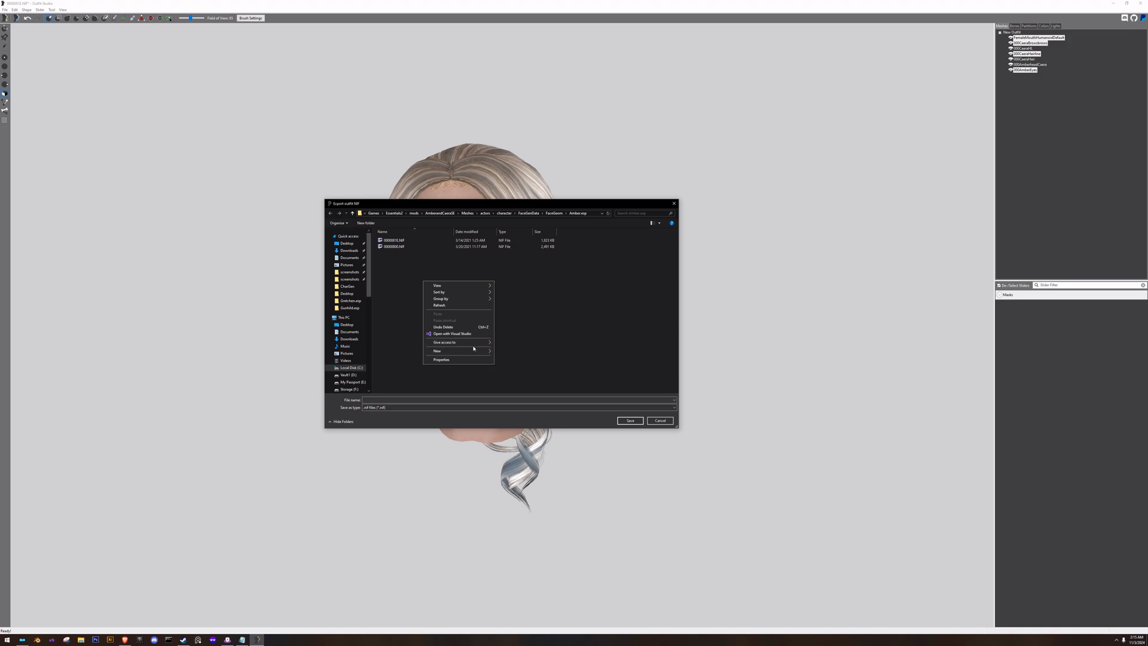
{"action": "mouse_move", "coordinate": [473, 351]}
{"action": "left_click", "coordinate": [508, 352]}
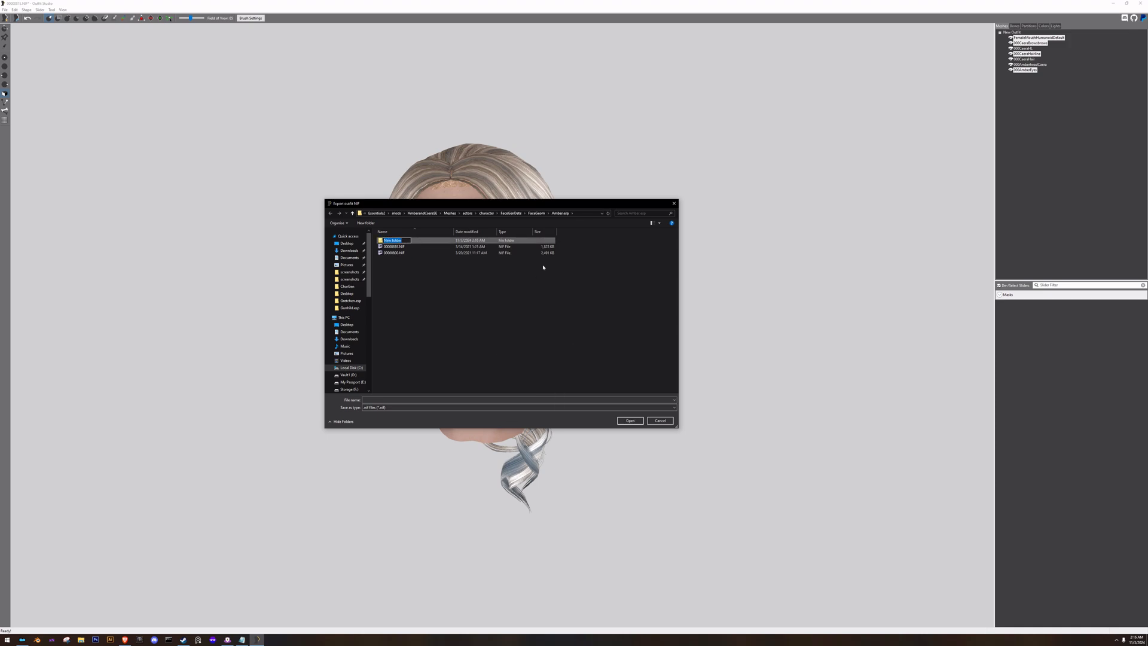
{"action": "type", "text": "8"}
{"action": "key", "text": "Return"}
Open the BACKUP folder as the export location and correct the file name entered for the NIF.
{"action": "double_click", "coordinate": [405, 241]}
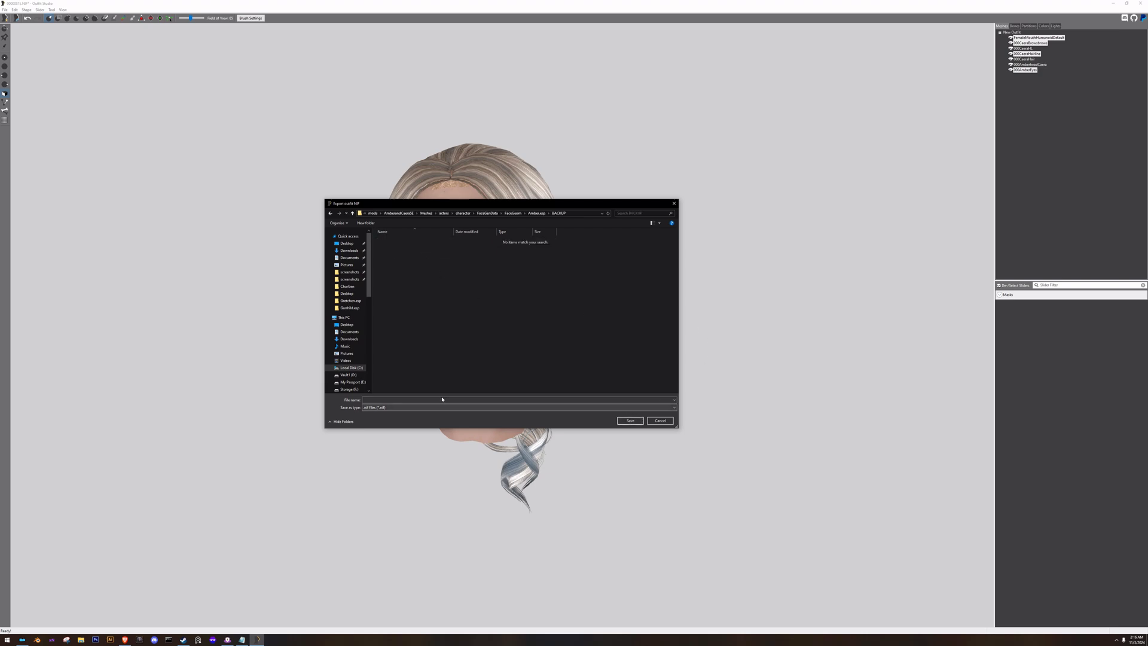
{"action": "left_click", "coordinate": [416, 398]}
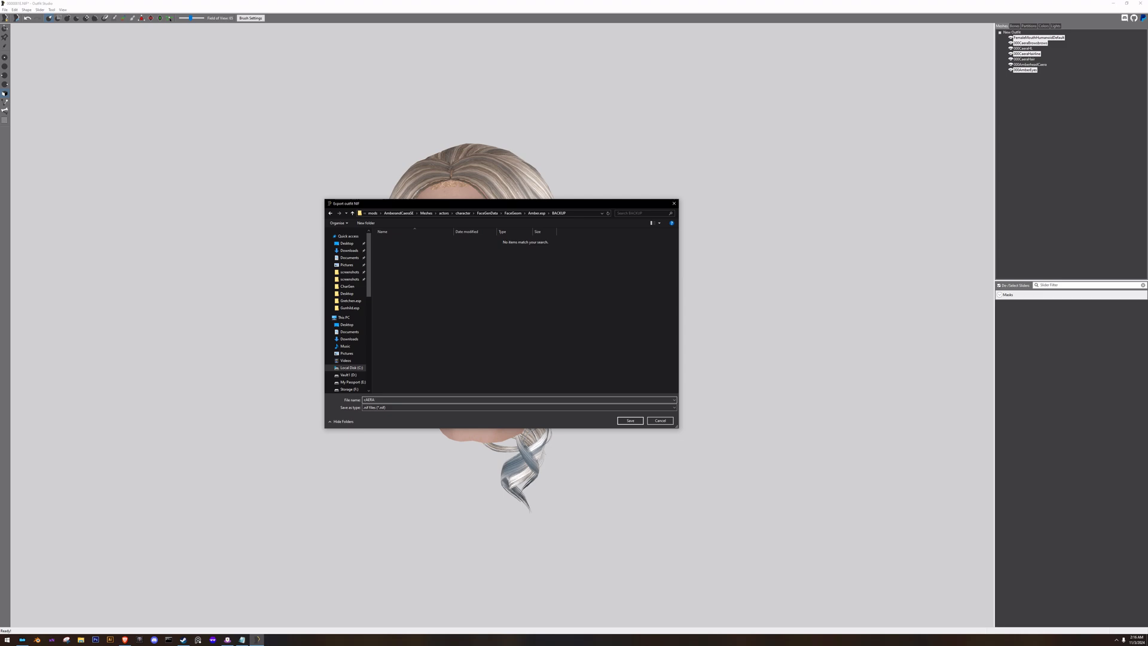
{"action": "key", "text": "BackSpace"}
{"action": "key", "text": "BackSpace"}
{"action": "key", "text": "BackSpace"}
{"action": "key", "text": "BackSpace"}
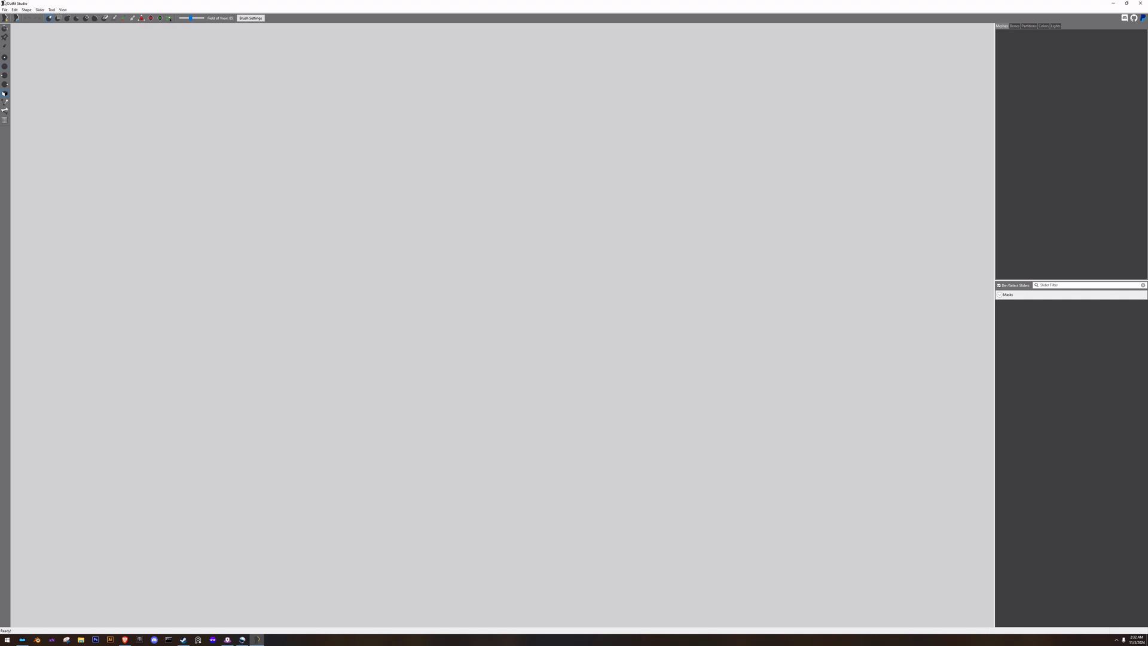
Import the NIF file from the FaceGeom folder Gretchen.esp into the empty project.
{"action": "left_click", "coordinate": [6, 10]}
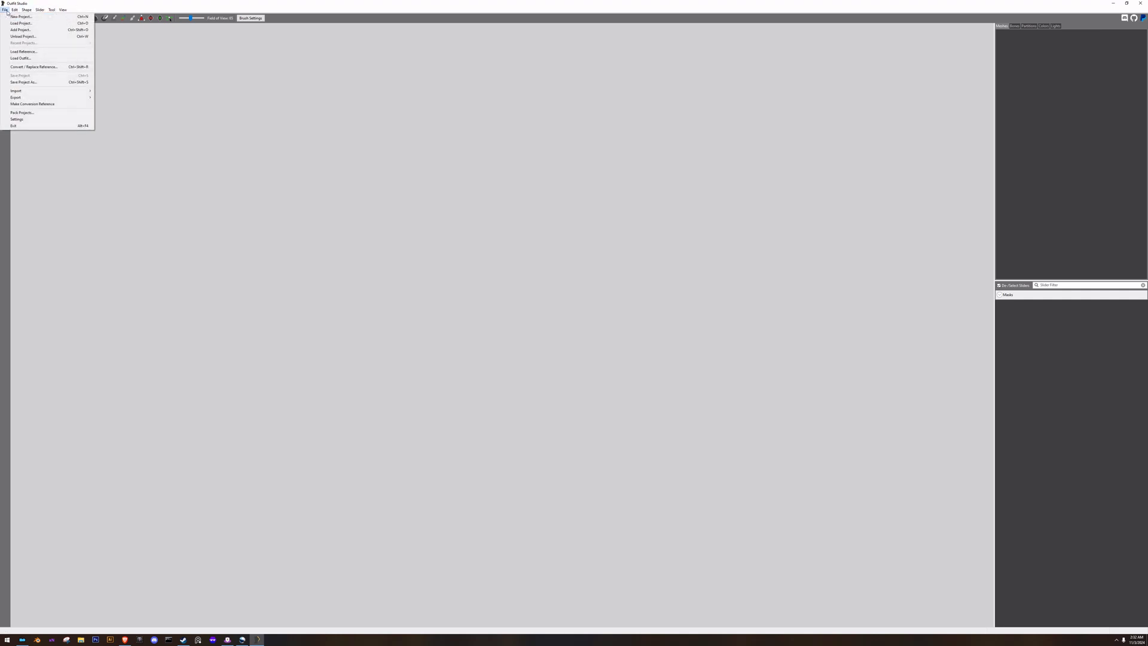
{"action": "mouse_move", "coordinate": [21, 90]}
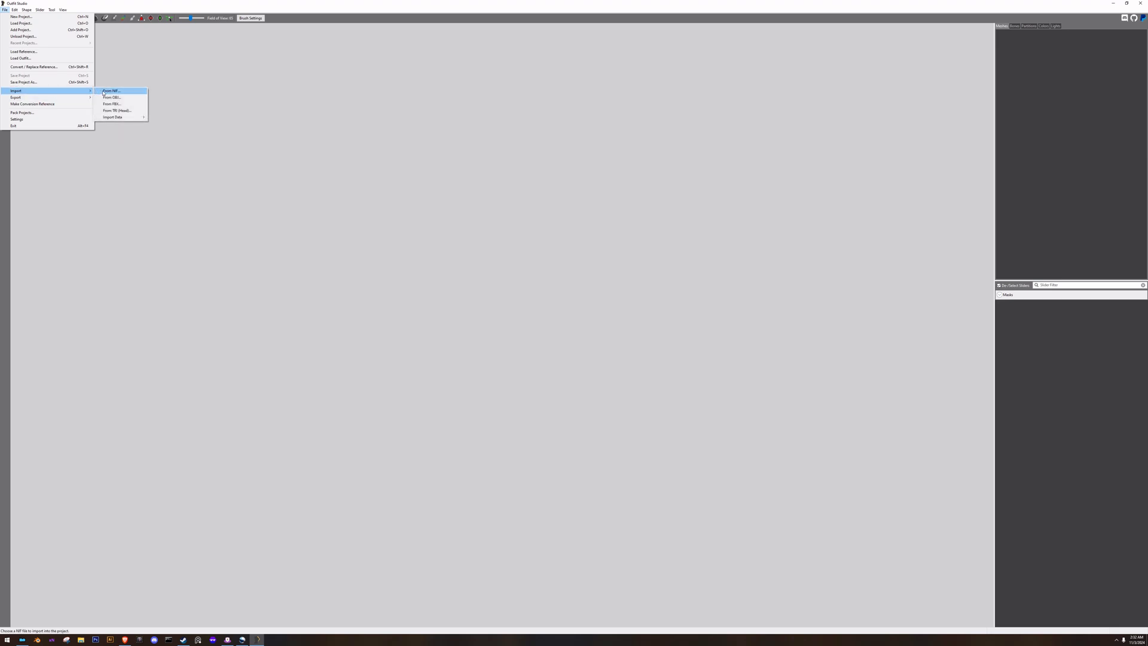
{"action": "left_click", "coordinate": [111, 90]}
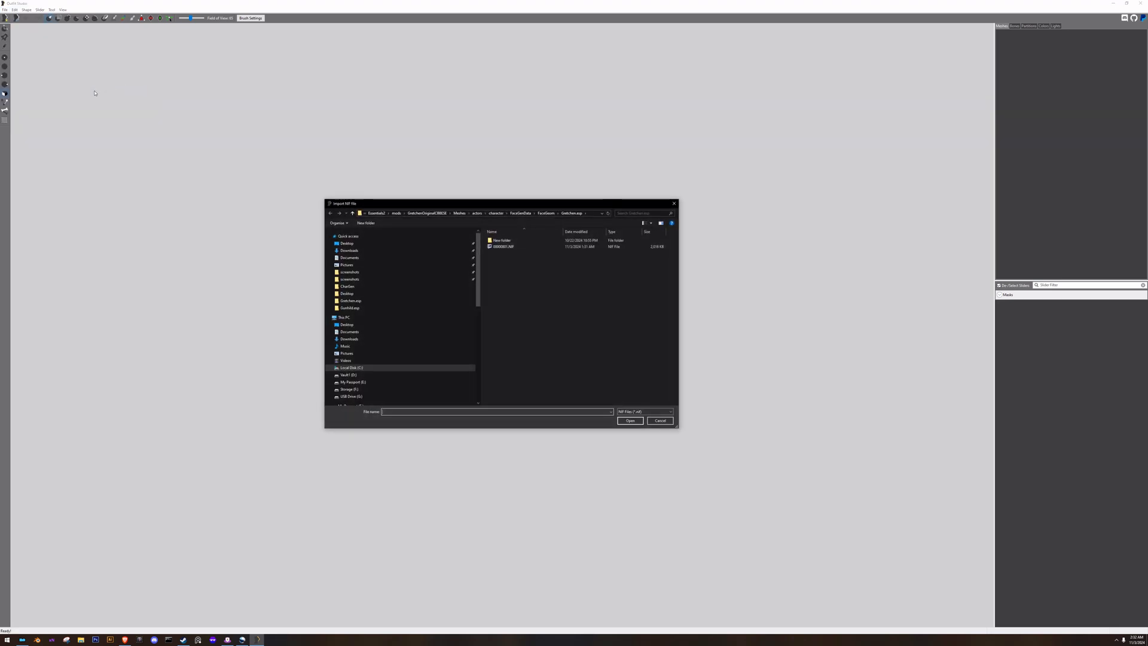
{"action": "left_click", "coordinate": [499, 247]}
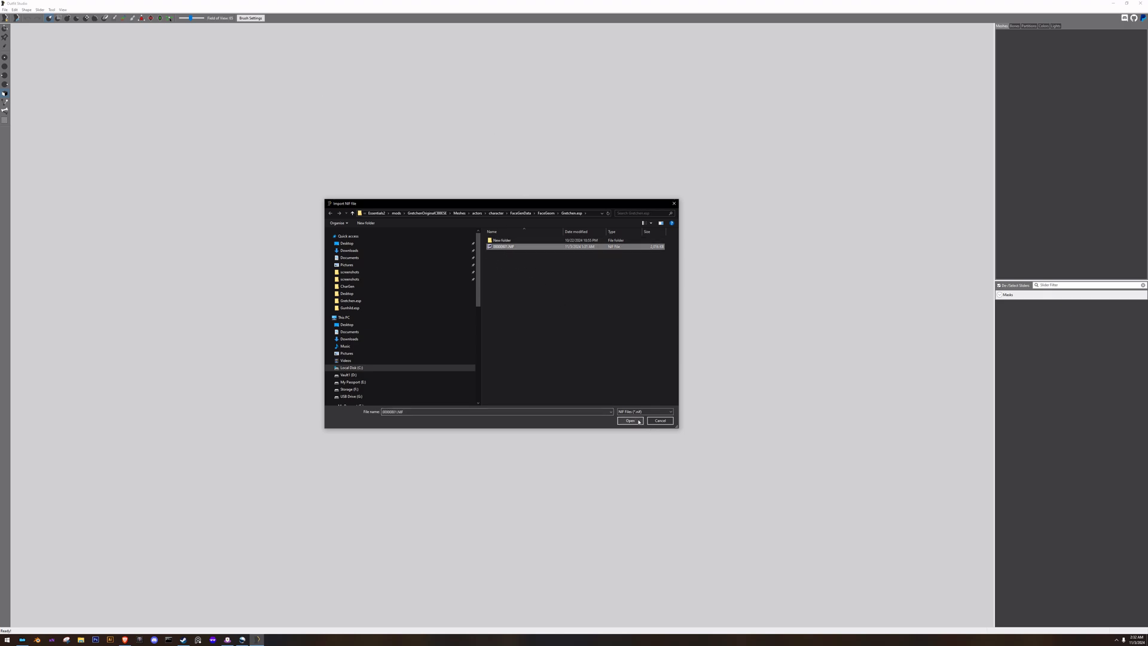
{"action": "left_click", "coordinate": [638, 422]}
Examine the imported head from the front, up close and from an angle.
{"action": "middle_click_drag", "start_coordinate": [560, 165], "coordinate": [572, 365]}
{"action": "scroll", "coordinate": [561, 355], "scroll_direction": "up", "scroll_amount": 5}
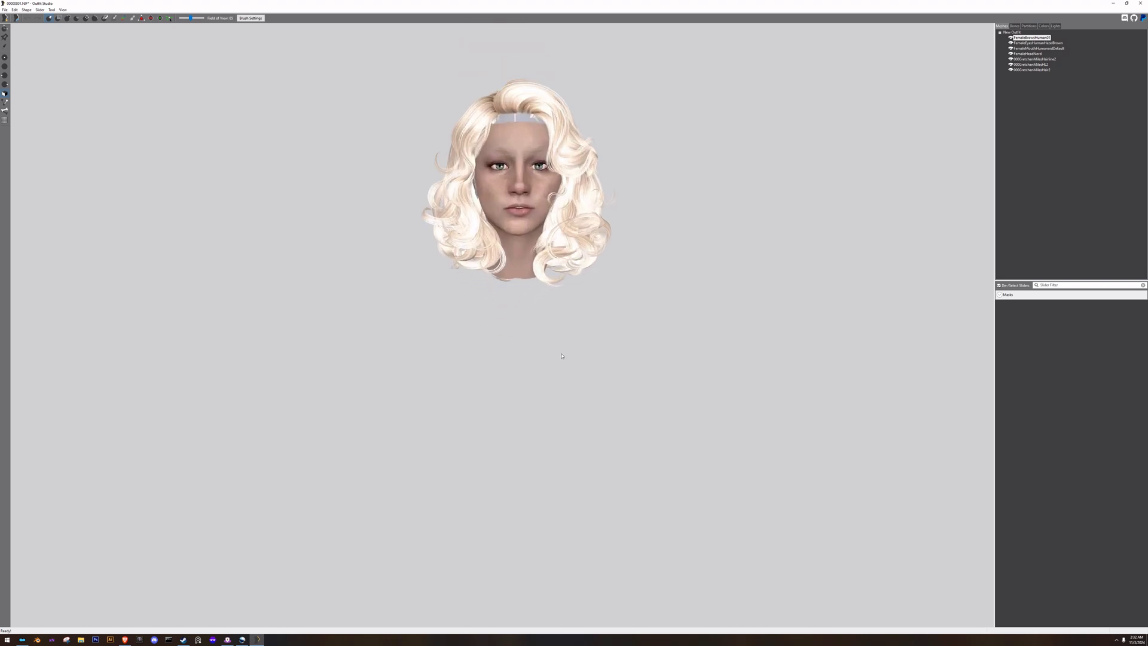
{"action": "middle_click_drag", "start_coordinate": [572, 247], "coordinate": [558, 370]}
{"action": "scroll", "coordinate": [556, 368], "scroll_direction": "up", "scroll_amount": 6}
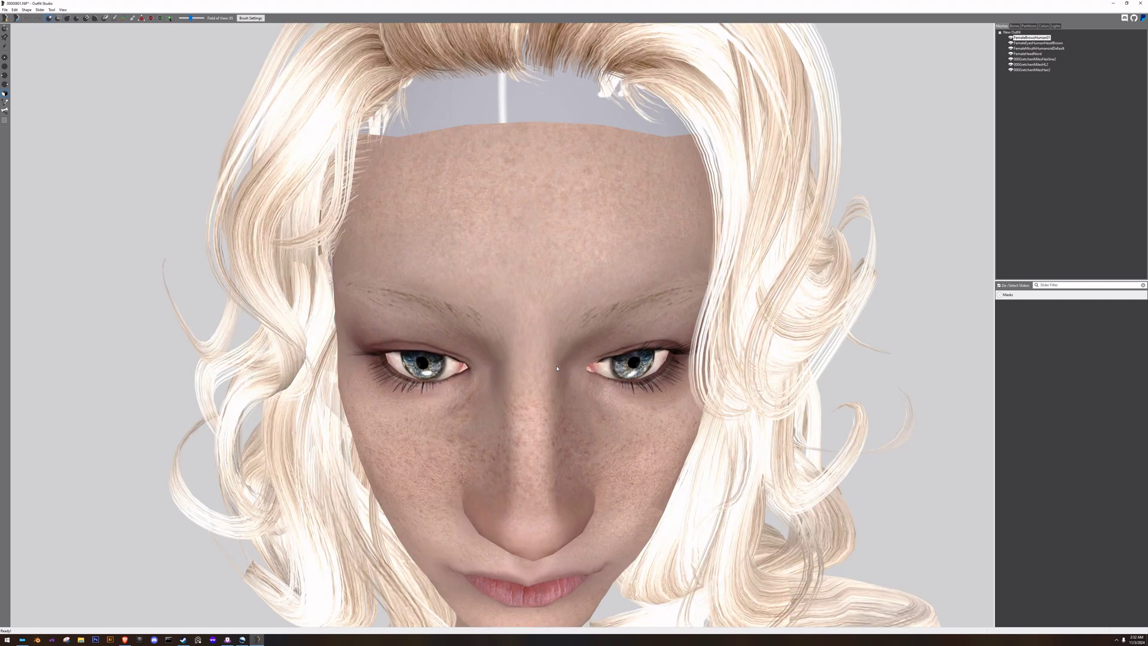
{"action": "scroll", "coordinate": [563, 352], "scroll_direction": "down", "scroll_amount": 10}
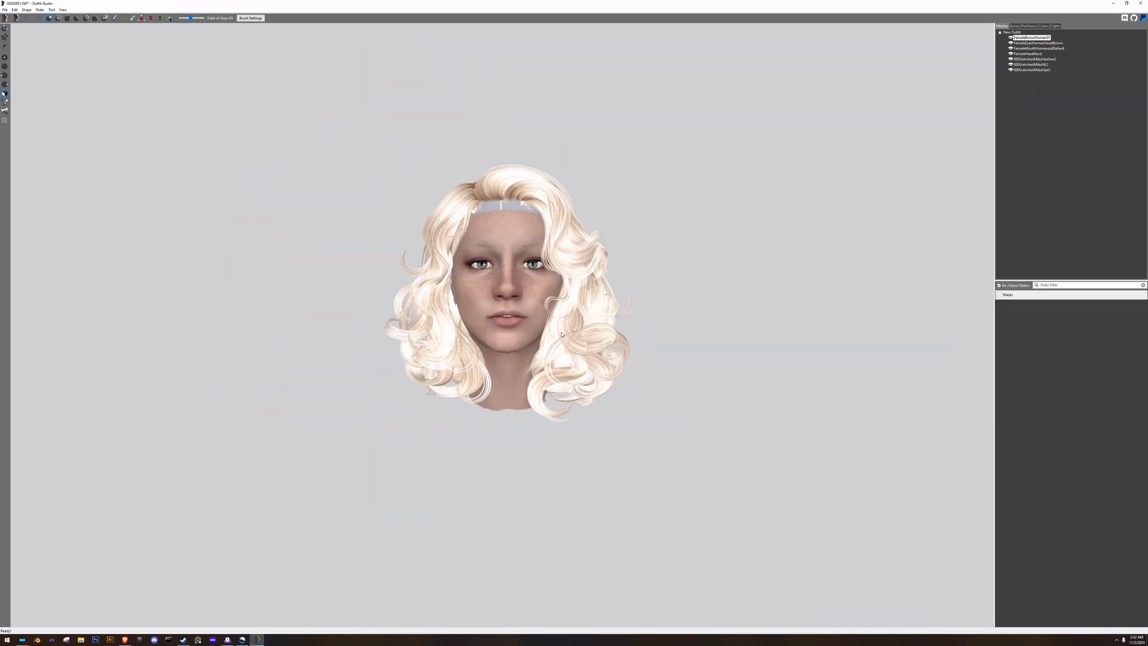
{"action": "middle_click_drag", "start_coordinate": [561, 341], "coordinate": [564, 375]}
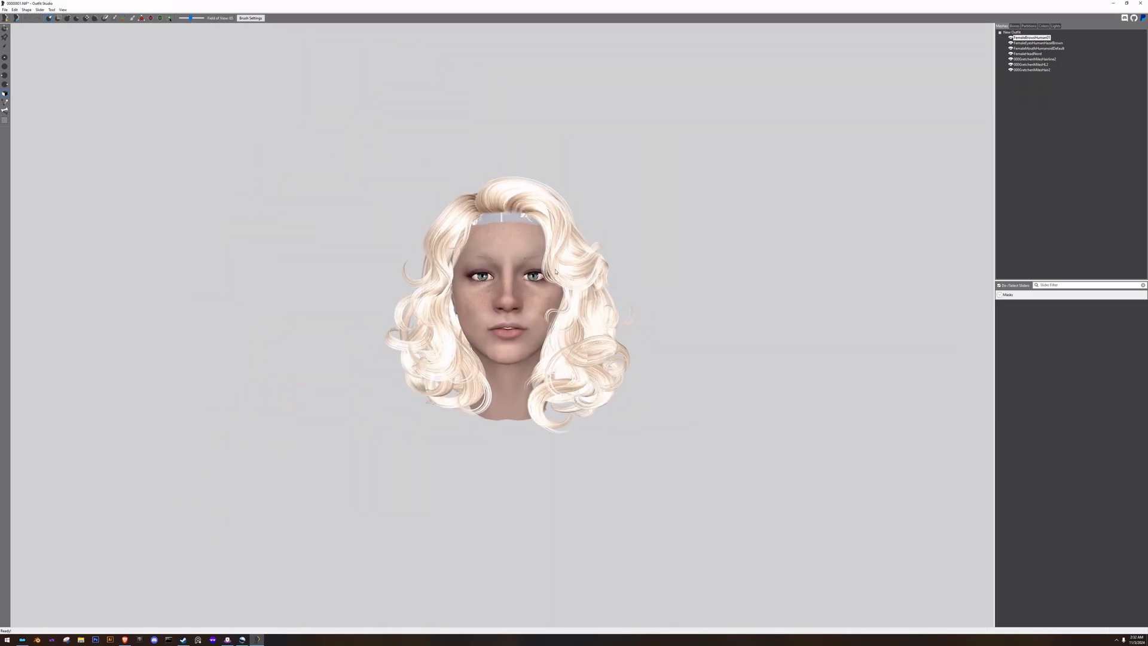
{"action": "scroll", "coordinate": [521, 263], "scroll_direction": "up", "scroll_amount": 3}
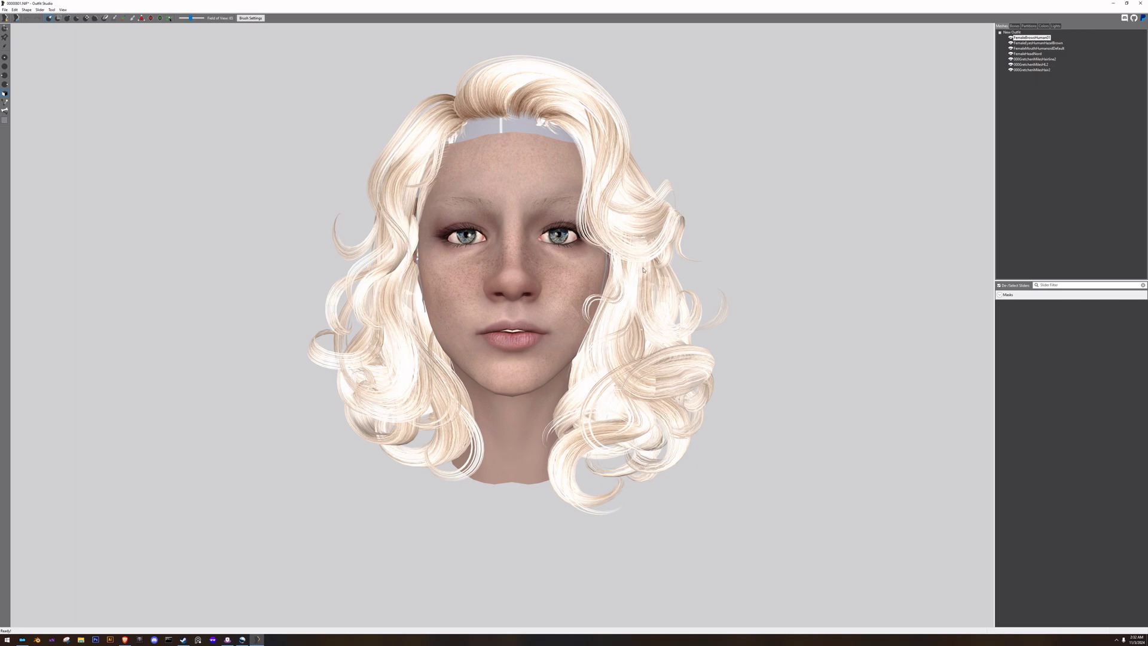
{"action": "right_click_drag", "start_coordinate": [643, 271], "coordinate": [559, 276]}
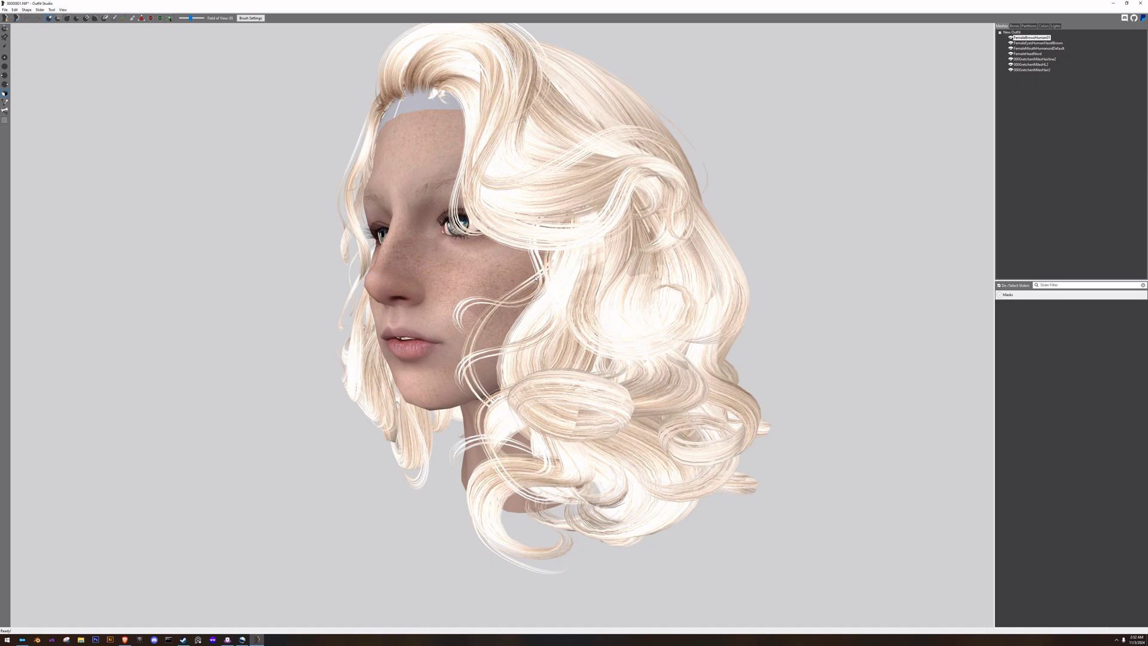
Select the FemaleHeadNord shape and inspect the face in profile and from the front.
{"action": "left_click", "coordinate": [1024, 54]}
{"action": "scroll", "coordinate": [515, 230], "scroll_direction": "up", "scroll_amount": 3}
{"action": "mouse_move", "coordinate": [490, 240]}
{"action": "right_mouse_down"}
{"action": "mouse_move", "coordinate": [573, 239]}
{"action": "mouse_move", "coordinate": [507, 239]}
{"action": "right_mouse_up"}
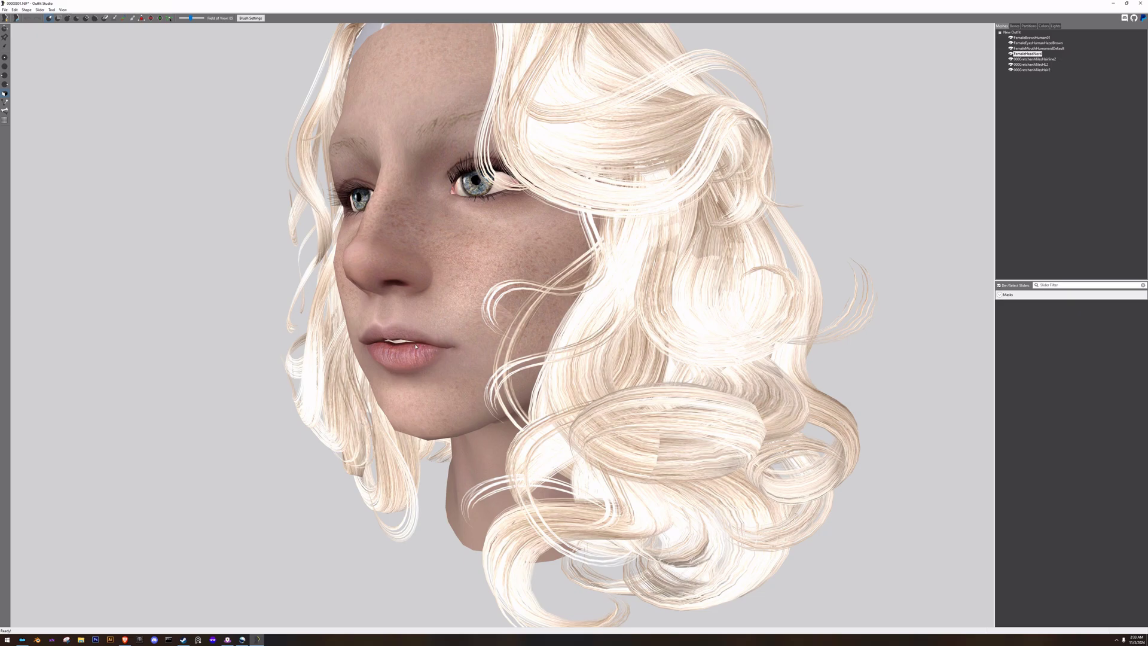
{"action": "right_click_drag", "start_coordinate": [415, 347], "coordinate": [384, 242]}
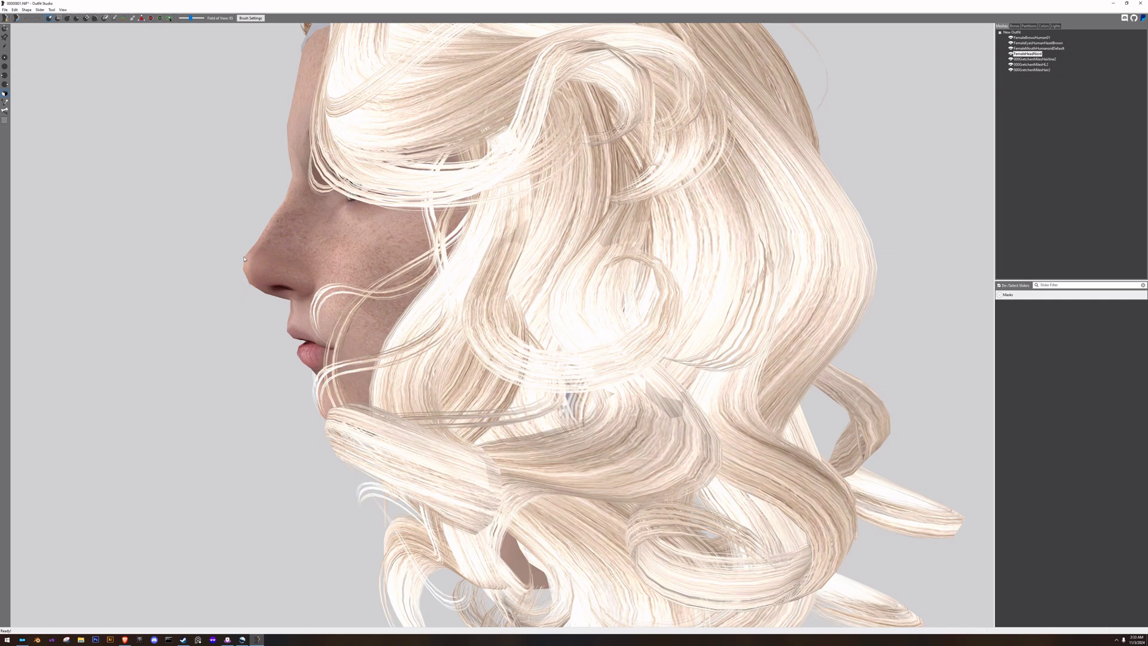
{"action": "scroll", "coordinate": [445, 312], "scroll_direction": "down", "scroll_amount": 3}
{"action": "right_click_drag", "start_coordinate": [419, 314], "coordinate": [537, 309]}
{"action": "scroll", "coordinate": [485, 310], "scroll_direction": "up", "scroll_amount": 2}
{"action": "scroll", "coordinate": [511, 310], "scroll_direction": "down", "scroll_amount": 3}
{"action": "scroll", "coordinate": [536, 308], "scroll_direction": "up", "scroll_amount": 2}
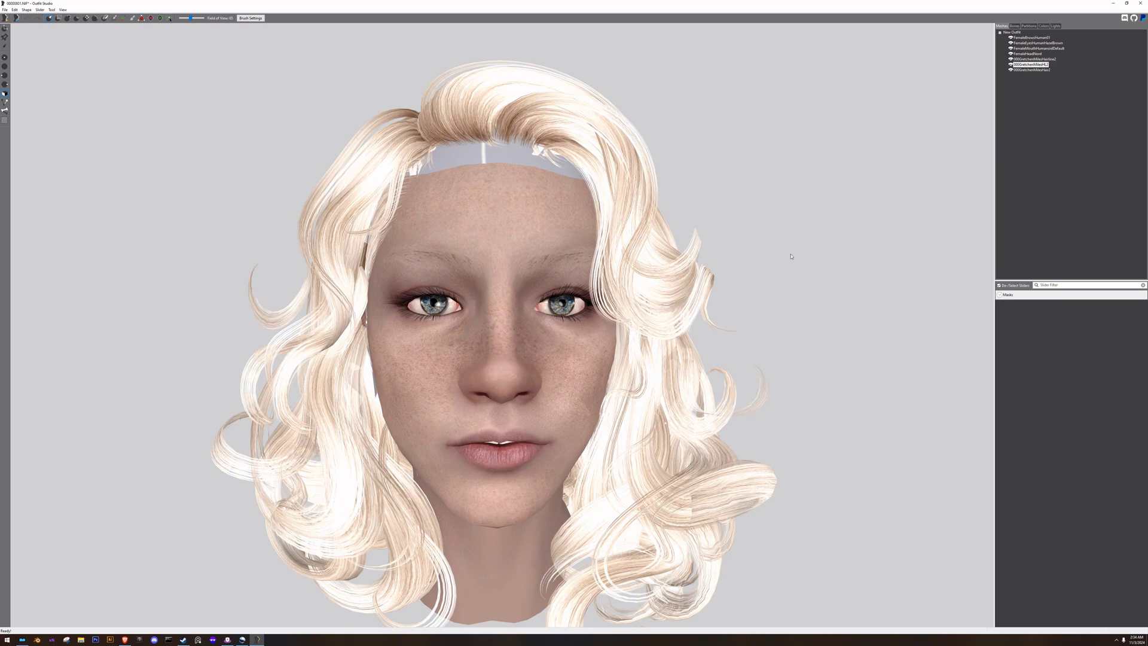
Hide the two hair shapes and the hairline shape, leaving the bald head in view.
{"action": "scroll", "coordinate": [646, 329], "scroll_direction": "down", "scroll_amount": 3}
{"action": "right_click_drag", "start_coordinate": [659, 329], "coordinate": [598, 324]}
{"action": "scroll", "coordinate": [600, 324], "scroll_direction": "up", "scroll_amount": 2}
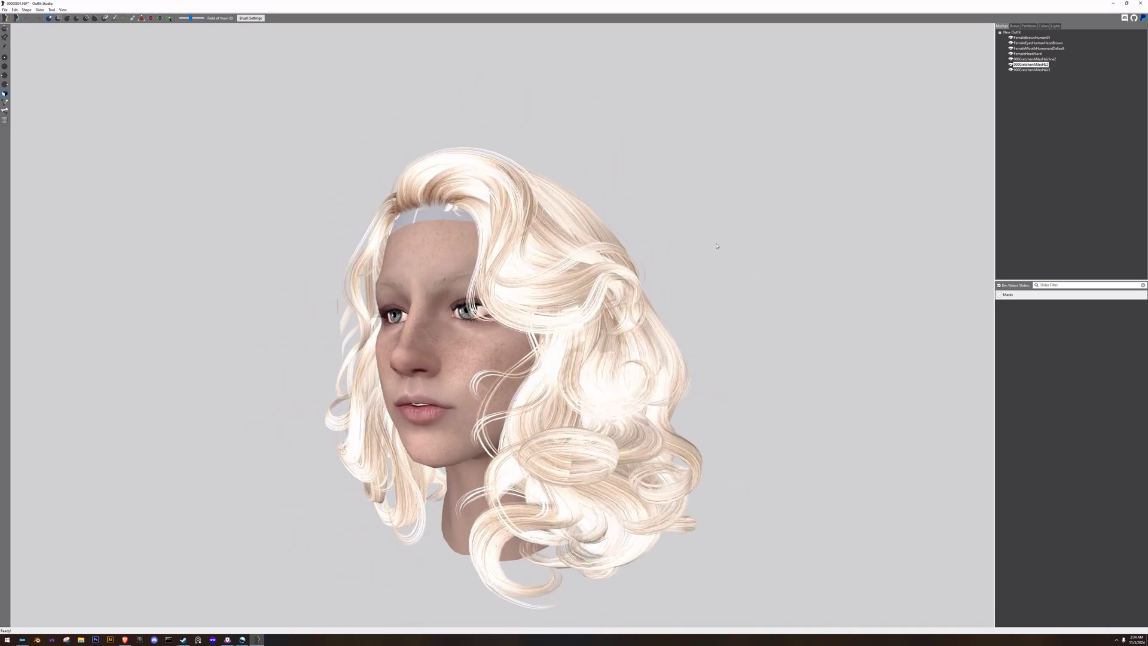
{"action": "left_click", "coordinate": [1010, 64]}
{"action": "left_click", "coordinate": [1011, 70]}
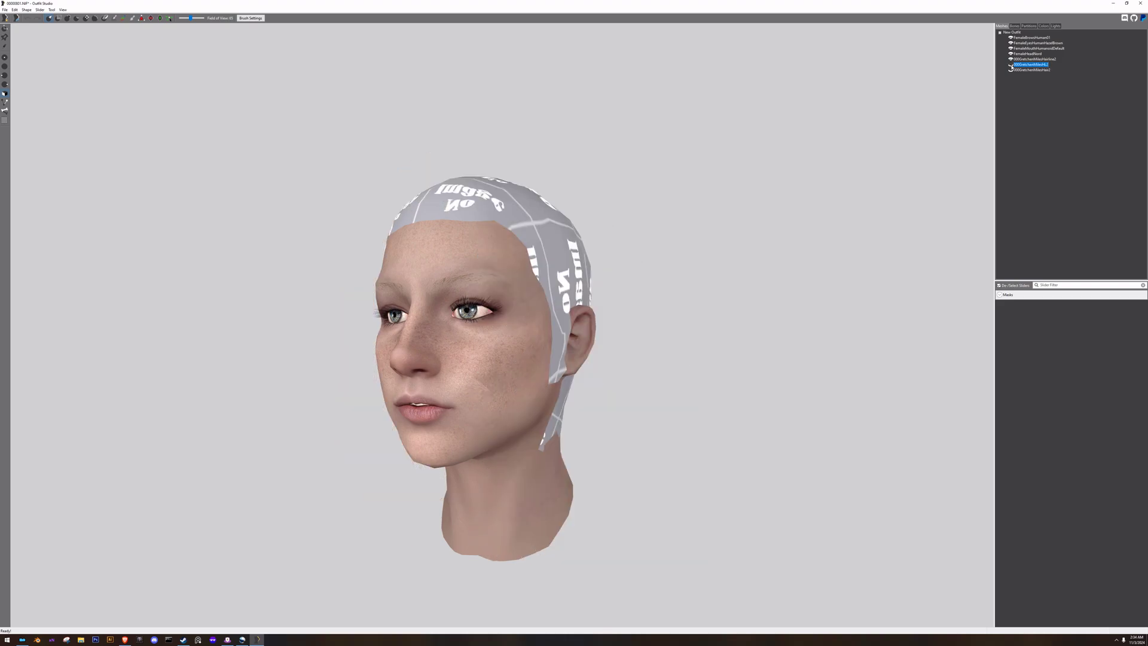
{"action": "left_click", "coordinate": [1010, 59]}
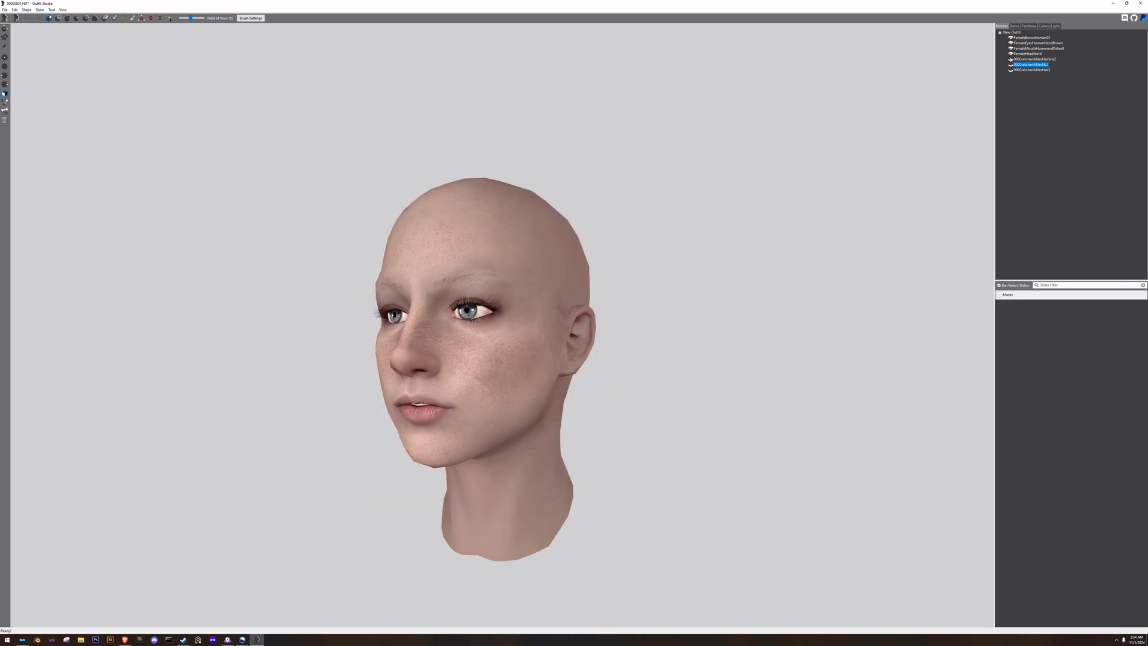
Select the FemaleHeadNord shape again and show the wireframe on all models.
{"action": "left_click", "coordinate": [1027, 53]}
{"action": "right_click_drag", "start_coordinate": [565, 359], "coordinate": [473, 352]}
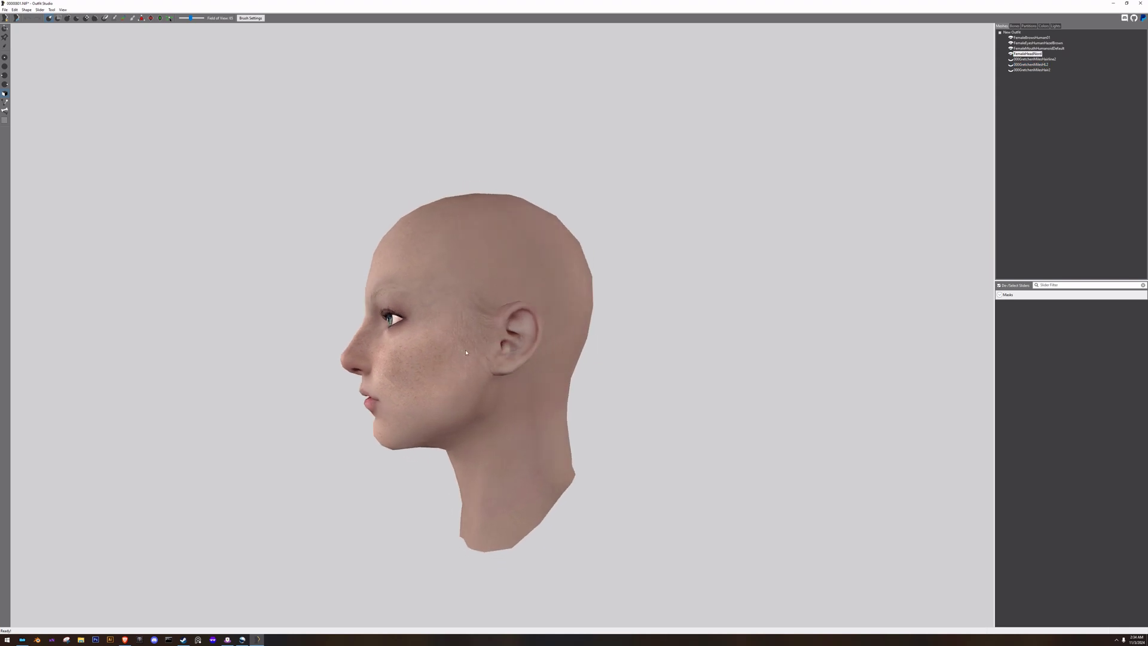
{"action": "middle_click_drag", "start_coordinate": [466, 352], "coordinate": [776, 146]}
{"action": "scroll", "coordinate": [671, 351], "scroll_direction": "up", "scroll_amount": 5}
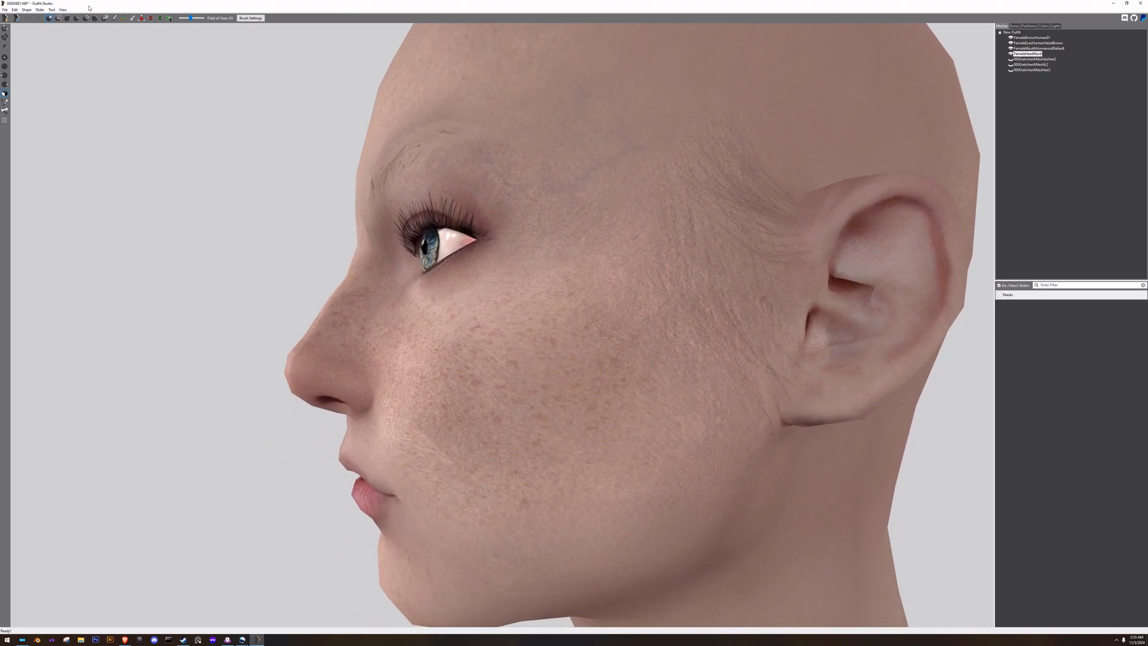
{"action": "left_click", "coordinate": [61, 11]}
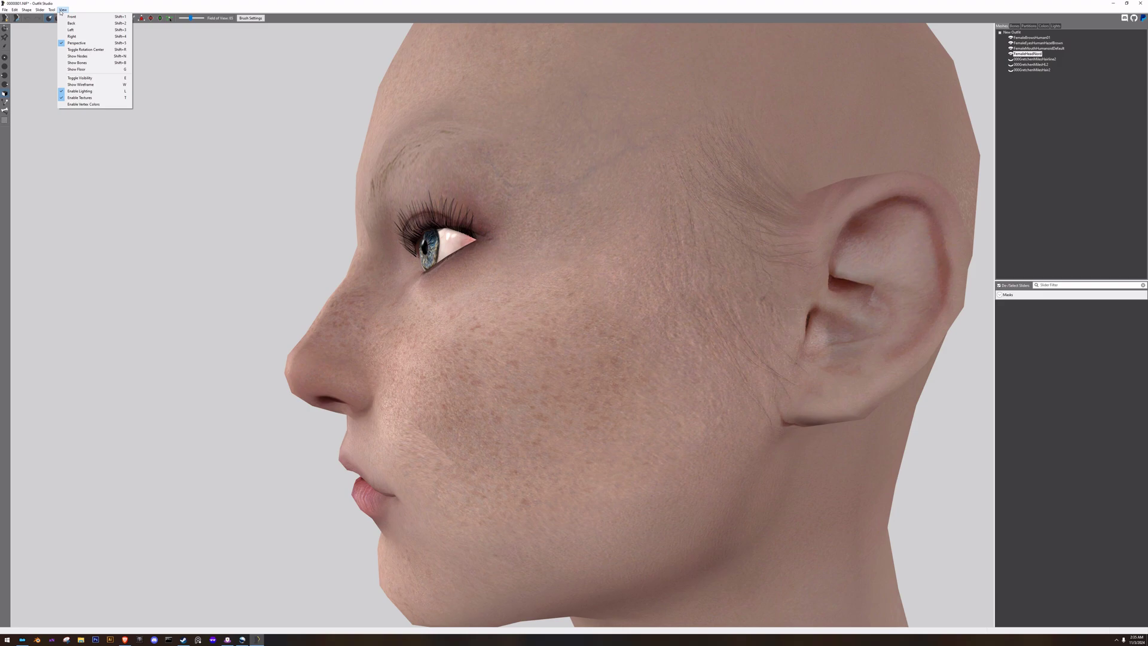
{"action": "left_click", "coordinate": [88, 88]}
{"action": "right_click_drag", "start_coordinate": [496, 329], "coordinate": [579, 333]}
{"action": "scroll", "coordinate": [544, 330], "scroll_direction": "down", "scroll_amount": 3}
{"action": "scroll", "coordinate": [575, 330], "scroll_direction": "up", "scroll_amount": 2}
{"action": "scroll", "coordinate": [594, 332], "scroll_direction": "up", "scroll_amount": 2}
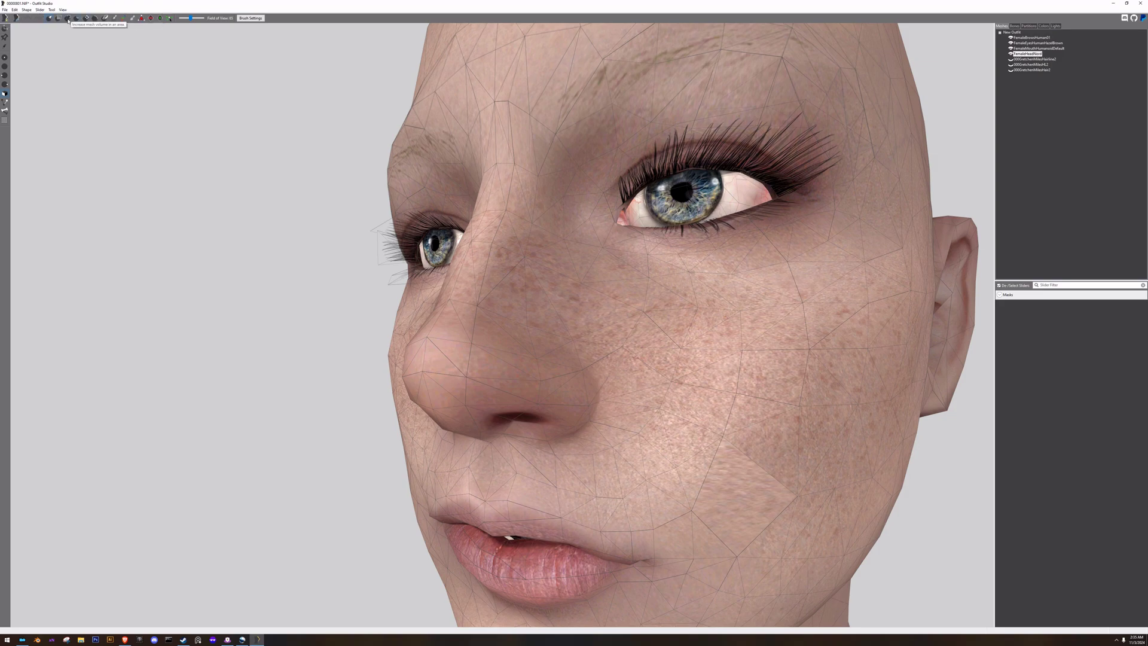
Paint a mask over the whole neck of the FemaleHeadNord mesh, from the nape around to the throat.
{"action": "left_click", "coordinate": [77, 18]}
{"action": "scroll", "coordinate": [226, 108], "scroll_direction": "down", "scroll_amount": 10}
{"action": "scroll", "coordinate": [589, 379], "scroll_direction": "down", "scroll_amount": 2}
{"action": "right_click_drag", "start_coordinate": [590, 379], "coordinate": [504, 382]}
{"action": "mouse_move", "coordinate": [627, 452]}
{"action": "left_mouse_down"}
{"action": "mouse_move", "coordinate": [598, 472]}
{"action": "mouse_move", "coordinate": [589, 513]}
{"action": "mouse_move", "coordinate": [533, 519]}
{"action": "left_mouse_up"}
{"action": "left_click_drag", "start_coordinate": [622, 505], "coordinate": [579, 520]}
{"action": "mouse_move", "coordinate": [579, 520]}
{"action": "right_mouse_down"}
{"action": "mouse_move", "coordinate": [412, 530]}
{"action": "mouse_move", "coordinate": [472, 495]}
{"action": "right_mouse_up"}
{"action": "scroll", "coordinate": [412, 530], "scroll_direction": "up", "scroll_amount": 4}
{"action": "scroll", "coordinate": [412, 530], "scroll_direction": "down", "scroll_amount": 4}
{"action": "mouse_move", "coordinate": [568, 444]}
{"action": "left_mouse_down"}
{"action": "mouse_move", "coordinate": [547, 472]}
{"action": "mouse_move", "coordinate": [621, 455]}
{"action": "mouse_move", "coordinate": [654, 469]}
{"action": "mouse_move", "coordinate": [568, 478]}
{"action": "left_mouse_up"}
{"action": "mouse_move", "coordinate": [660, 472]}
{"action": "right_mouse_down"}
{"action": "mouse_move", "coordinate": [591, 485]}
{"action": "mouse_move", "coordinate": [431, 480]}
{"action": "right_mouse_up"}
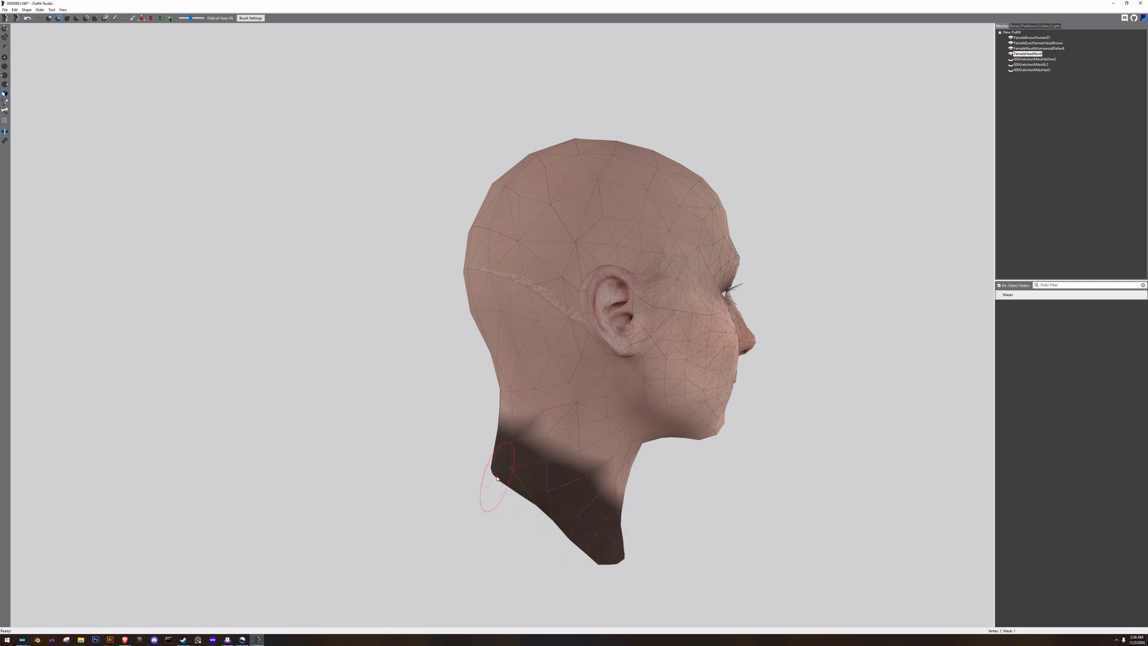
{"action": "scroll", "coordinate": [692, 567], "scroll_direction": "down", "scroll_amount": 3}
{"action": "right_click_drag", "start_coordinate": [692, 566], "coordinate": [525, 570]}
{"action": "scroll", "coordinate": [524, 570], "scroll_direction": "up", "scroll_amount": 4}
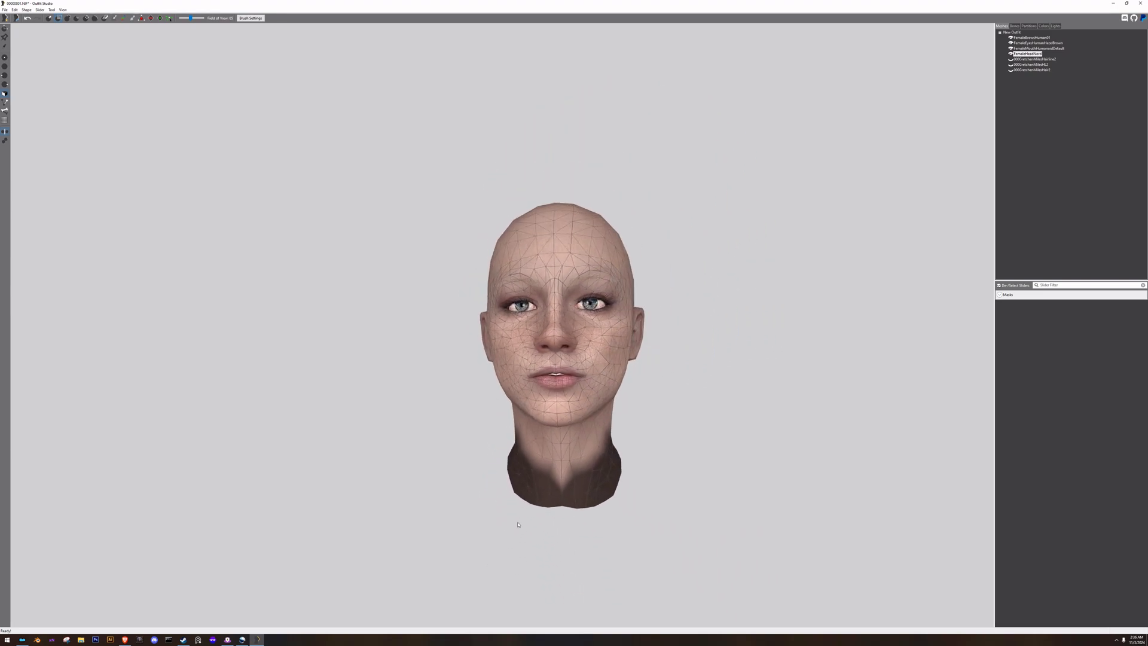
Activate the tool for moving single vertices and examine the face's wireframe from both sides.
{"action": "middle_click_drag", "start_coordinate": [448, 541], "coordinate": [0, 606]}
{"action": "right_click_drag", "start_coordinate": [1, 606], "coordinate": [454, 252]}
{"action": "scroll", "coordinate": [56, 532], "scroll_direction": "up", "scroll_amount": 6}
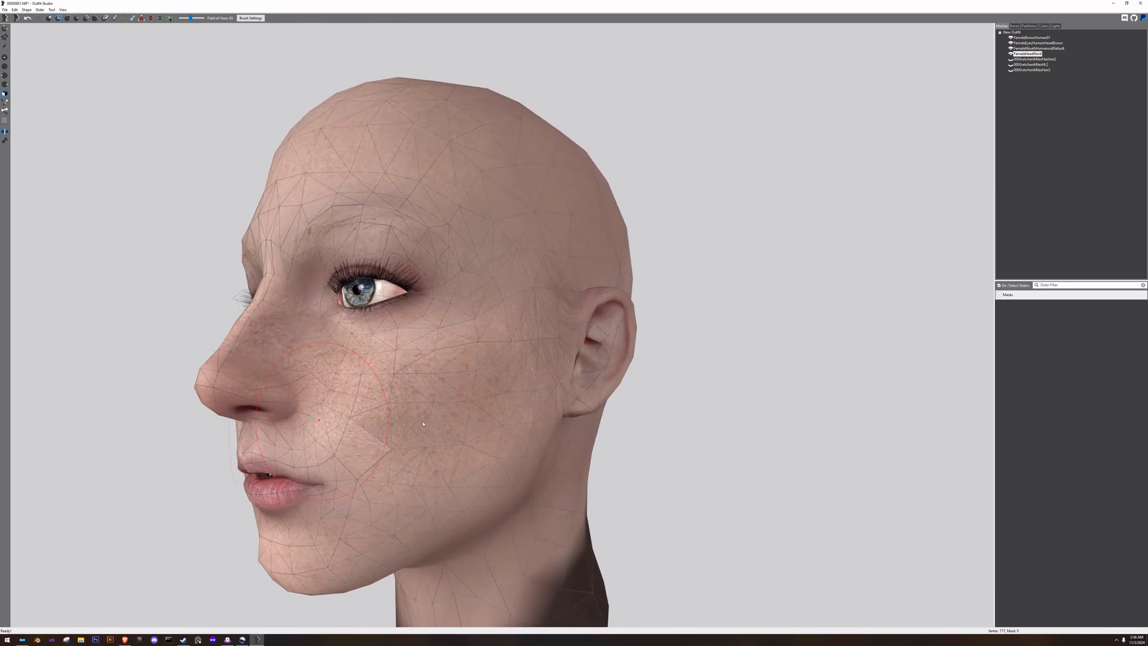
{"action": "left_click", "coordinate": [169, 18]}
{"action": "scroll", "coordinate": [376, 294], "scroll_direction": "down", "scroll_amount": 1}
{"action": "scroll", "coordinate": [380, 295], "scroll_direction": "up", "scroll_amount": 5}
{"action": "right_click_drag", "start_coordinate": [383, 296], "coordinate": [595, 316]}
{"action": "scroll", "coordinate": [574, 320], "scroll_direction": "up", "scroll_amount": 4}
{"action": "scroll", "coordinate": [578, 320], "scroll_direction": "down", "scroll_amount": 7}
{"action": "scroll", "coordinate": [576, 314], "scroll_direction": "up", "scroll_amount": 2}
{"action": "scroll", "coordinate": [576, 314], "scroll_direction": "up", "scroll_amount": 3}
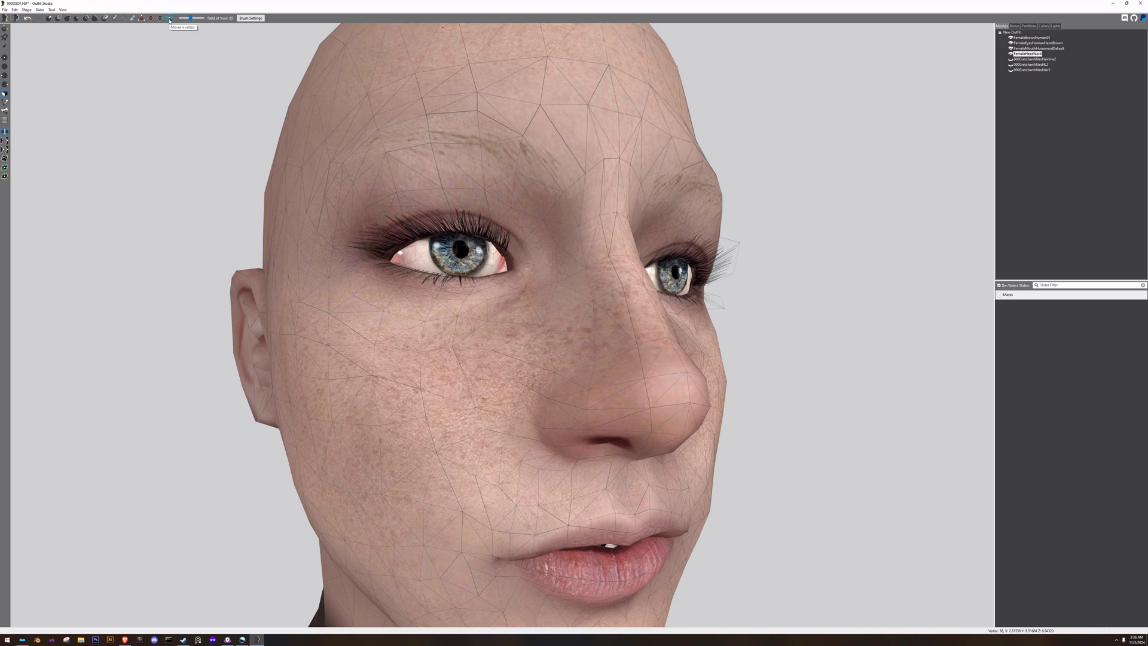
{"action": "left_click", "coordinate": [170, 18]}
{"action": "scroll", "coordinate": [532, 460], "scroll_direction": "down", "scroll_amount": 3}
{"action": "right_click_drag", "start_coordinate": [538, 461], "coordinate": [286, 456]}
{"action": "scroll", "coordinate": [370, 456], "scroll_direction": "down", "scroll_amount": 4}
{"action": "scroll", "coordinate": [491, 394], "scroll_direction": "up", "scroll_amount": 6}
{"action": "middle_click_drag", "start_coordinate": [614, 381], "coordinate": [966, 191]}
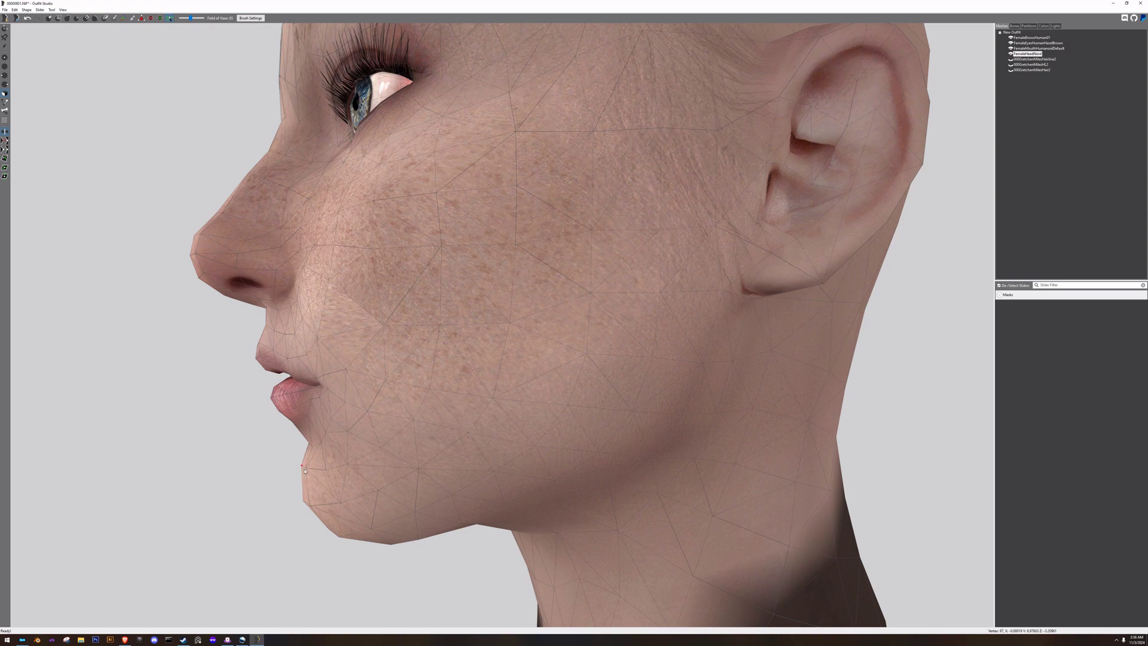
Try to reshape the chin by moving single vertices on its profile and front.
{"action": "left_click_drag", "start_coordinate": [303, 496], "coordinate": [310, 495]}
{"action": "scroll", "coordinate": [391, 449], "scroll_direction": "down", "scroll_amount": 3}
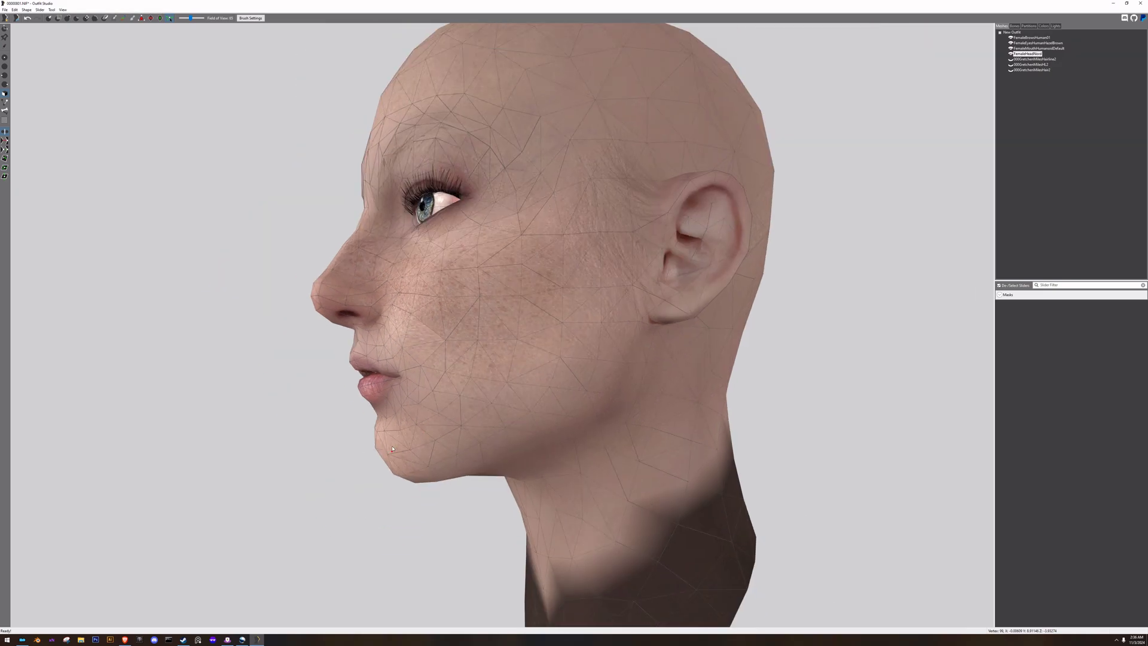
{"action": "scroll", "coordinate": [470, 453], "scroll_direction": "down", "scroll_amount": 2}
{"action": "right_click_drag", "start_coordinate": [467, 446], "coordinate": [601, 440]}
{"action": "scroll", "coordinate": [441, 443], "scroll_direction": "down", "scroll_amount": 2}
{"action": "scroll", "coordinate": [602, 440], "scroll_direction": "up", "scroll_amount": 2}
{"action": "left_click_drag", "start_coordinate": [611, 399], "coordinate": [560, 415]}
Undo the vertex moves on the chin.
{"action": "key", "text": "ctrl+z"}
{"action": "key", "text": "ctrl+z"}
{"action": "key", "text": "ctrl+z"}
{"action": "key", "text": "ctrl+z"}
{"action": "key", "text": "ctrl+z"}
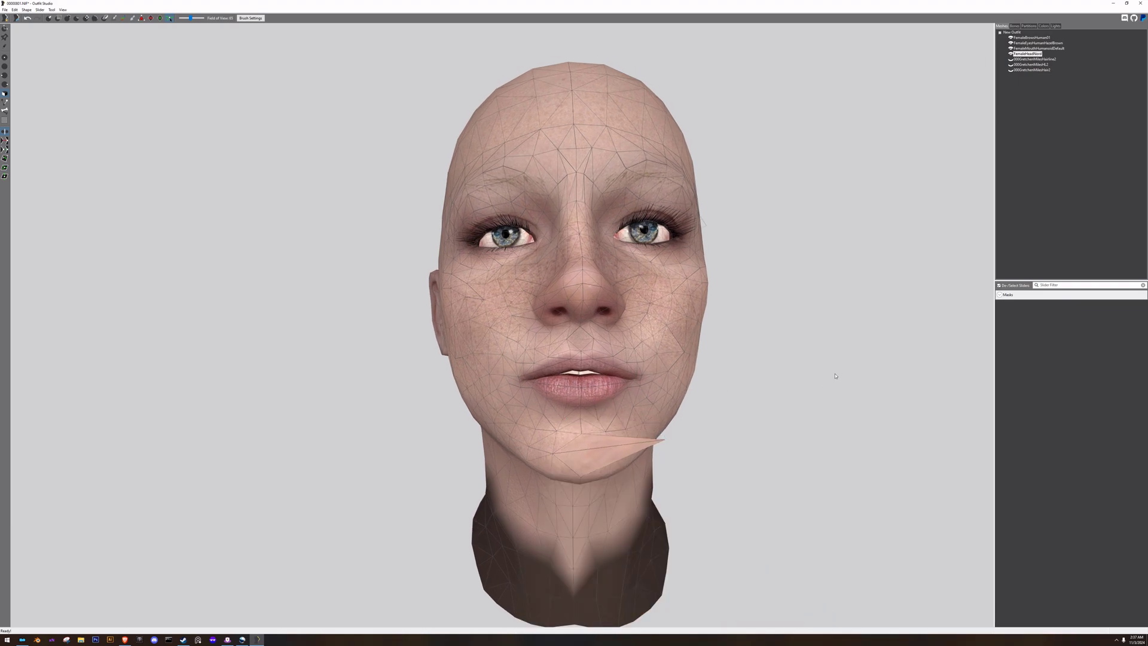
{"action": "key", "text": "ctrl+z"}
Choose the Inflate Brush for the face mesh and open its brush settings at the size control.
{"action": "scroll", "coordinate": [795, 378], "scroll_direction": "down", "scroll_amount": 4}
{"action": "right_click_drag", "start_coordinate": [789, 381], "coordinate": [682, 377]}
{"action": "scroll", "coordinate": [514, 185], "scroll_direction": "up", "scroll_amount": 5}
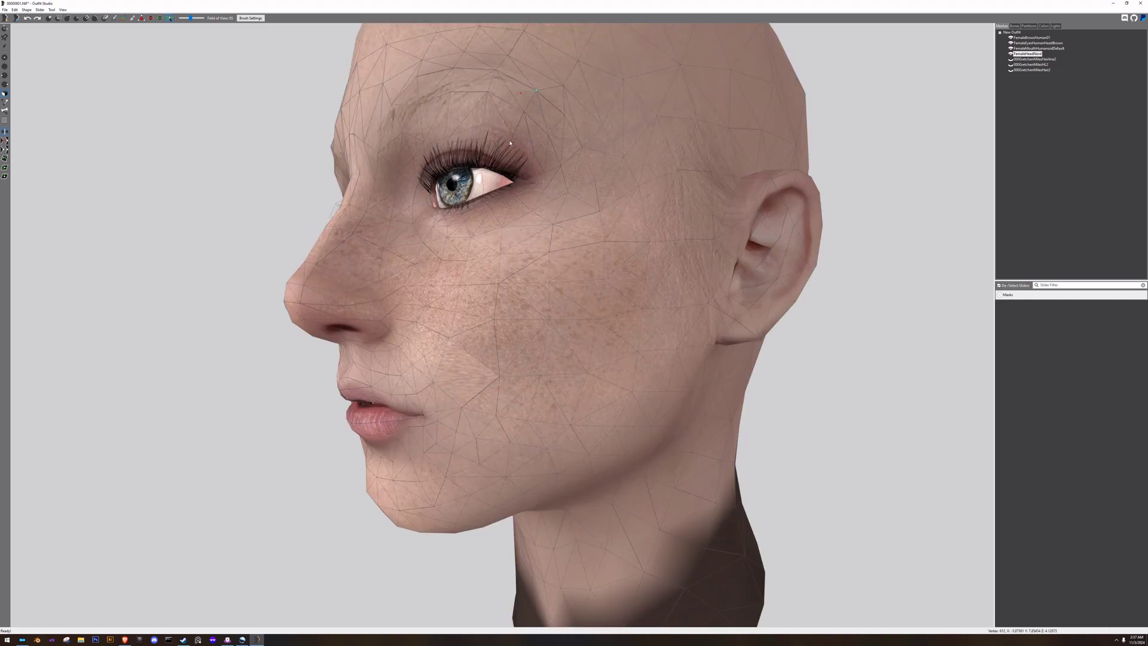
{"action": "right_click_drag", "start_coordinate": [514, 185], "coordinate": [603, 193]}
{"action": "scroll", "coordinate": [624, 188], "scroll_direction": "down", "scroll_amount": 3}
{"action": "scroll", "coordinate": [624, 189], "scroll_direction": "up", "scroll_amount": 3}
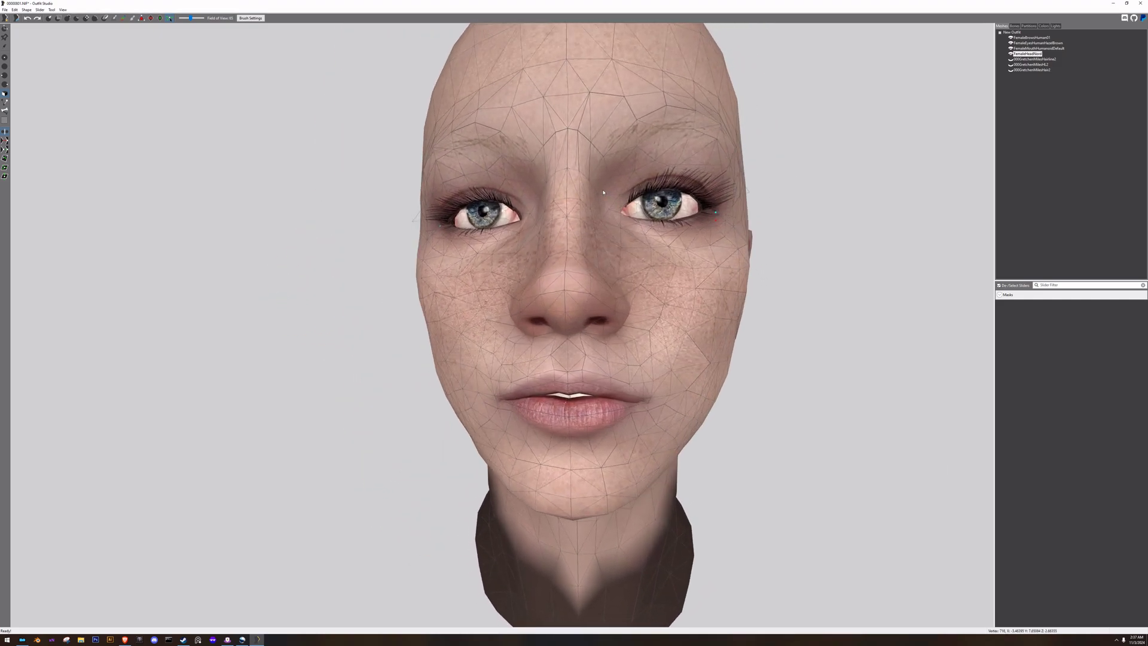
{"action": "left_click", "coordinate": [6, 131]}
{"action": "left_click", "coordinate": [67, 19]}
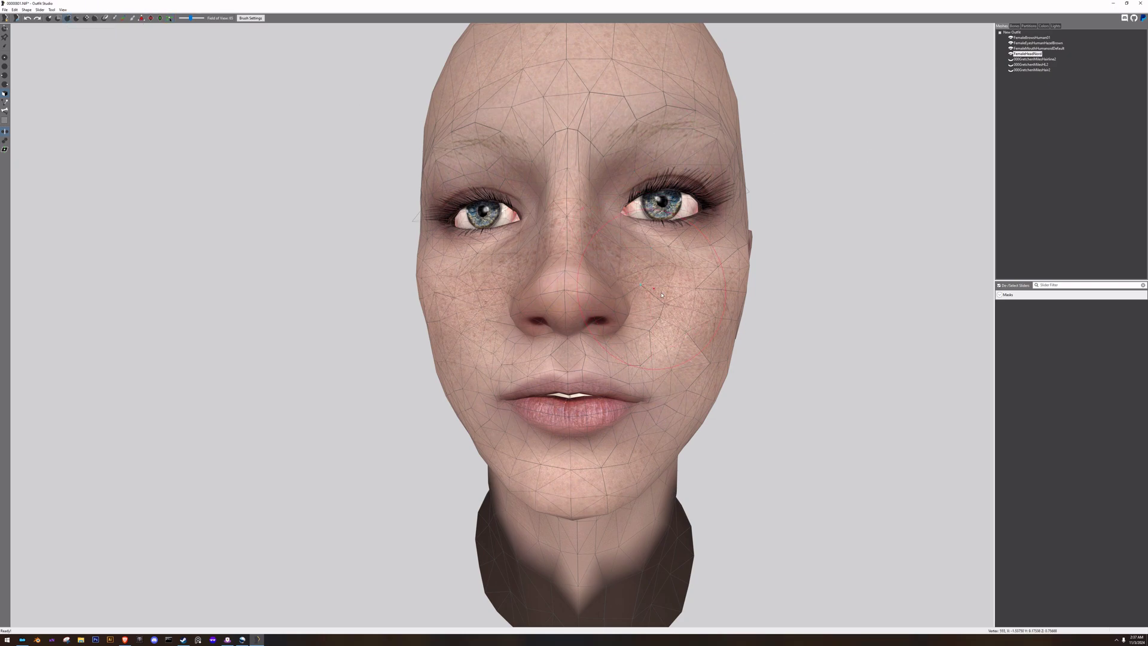
{"action": "left_click", "coordinate": [246, 19]}
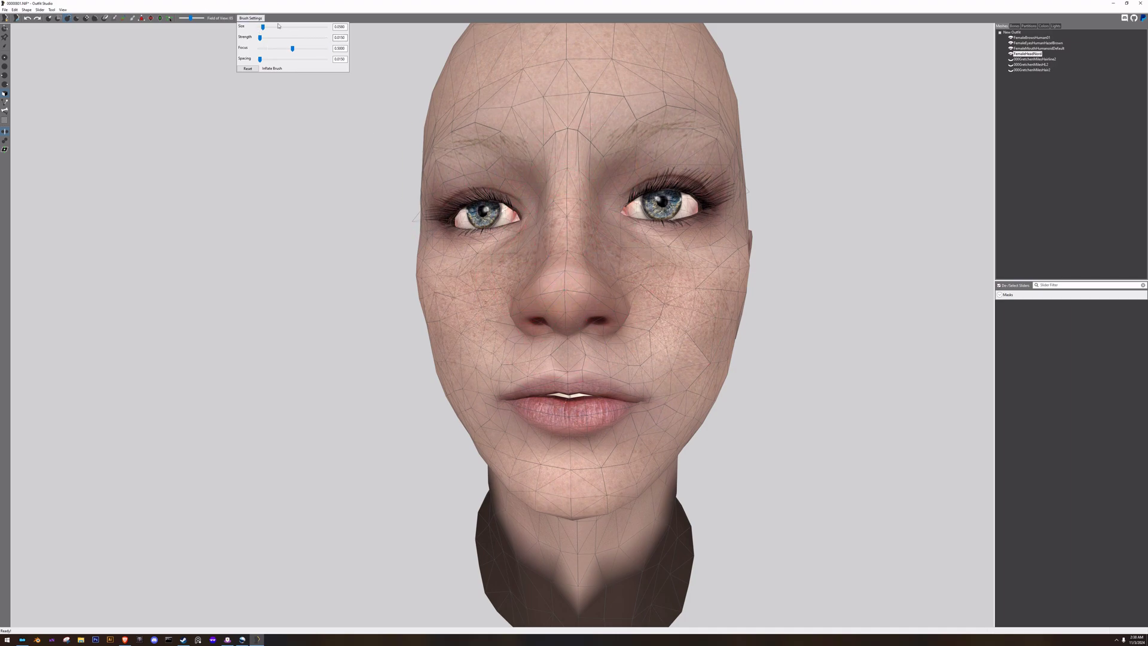
{"action": "left_click_drag", "start_coordinate": [262, 28], "coordinate": [262, 28]}
Try an inflate stroke down the outer cheek towards the jaw, and undo it.
{"action": "mouse_move", "coordinate": [724, 324]}
{"action": "left_mouse_down"}
{"action": "mouse_move", "coordinate": [720, 301]}
{"action": "mouse_move", "coordinate": [696, 401]}
{"action": "left_mouse_up"}
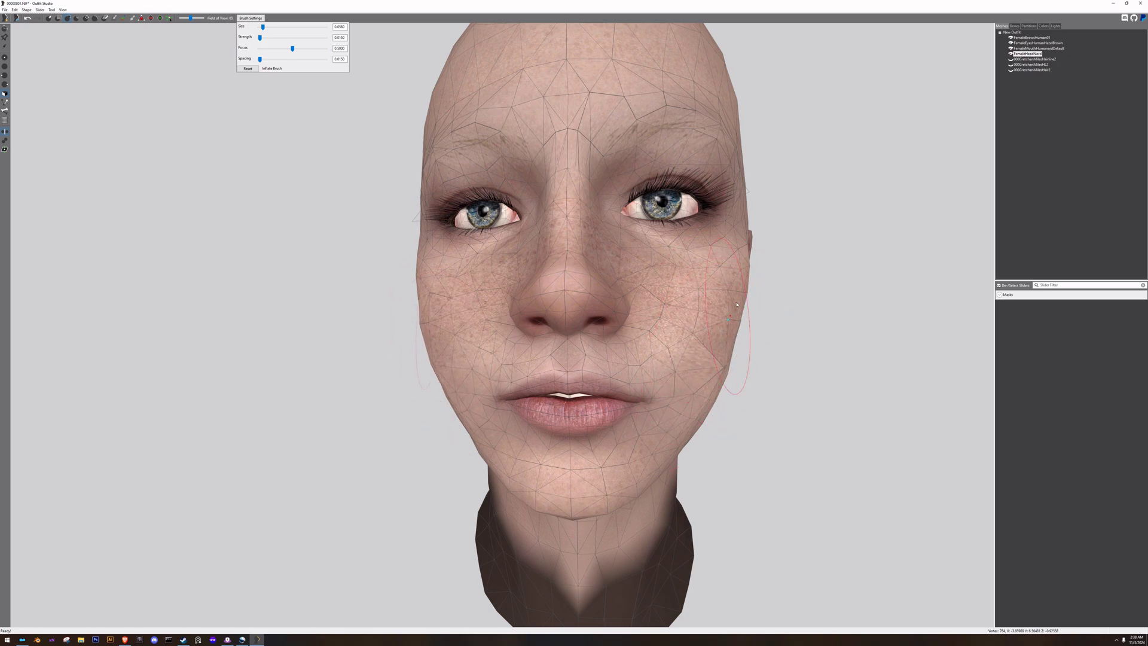
{"action": "key", "text": "ctrl+z"}
{"action": "key", "text": "ctrl+z"}
{"action": "key", "text": "ctrl+z"}
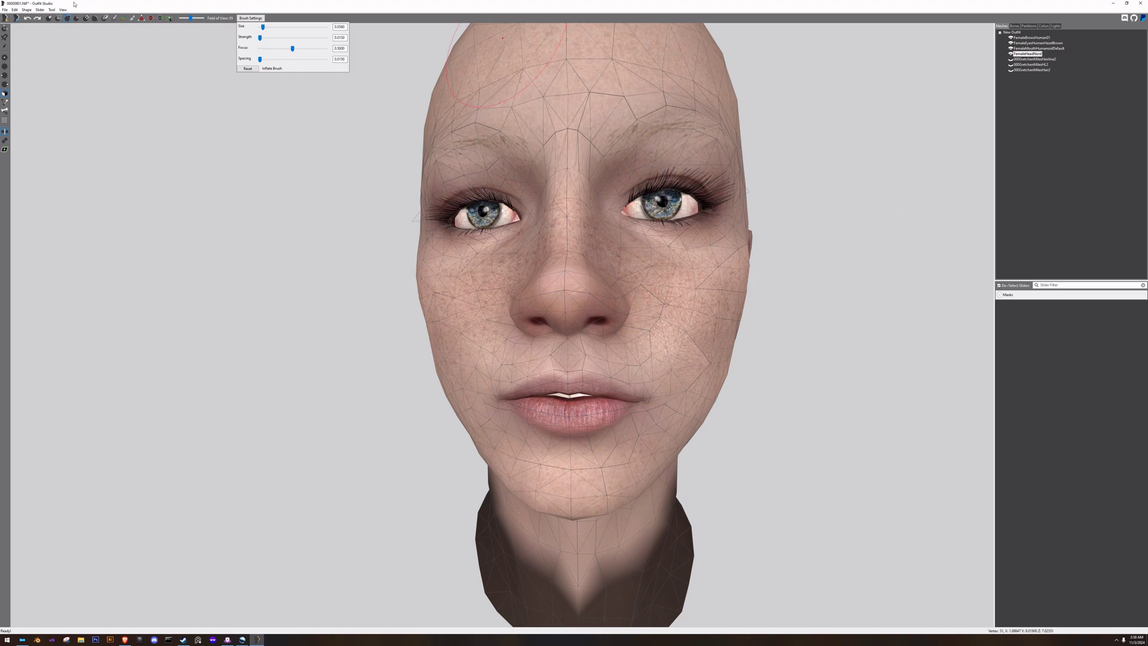
Try smoothing the outer cheek with the Smooth brush, and undo the strokes.
{"action": "left_click", "coordinate": [95, 18]}
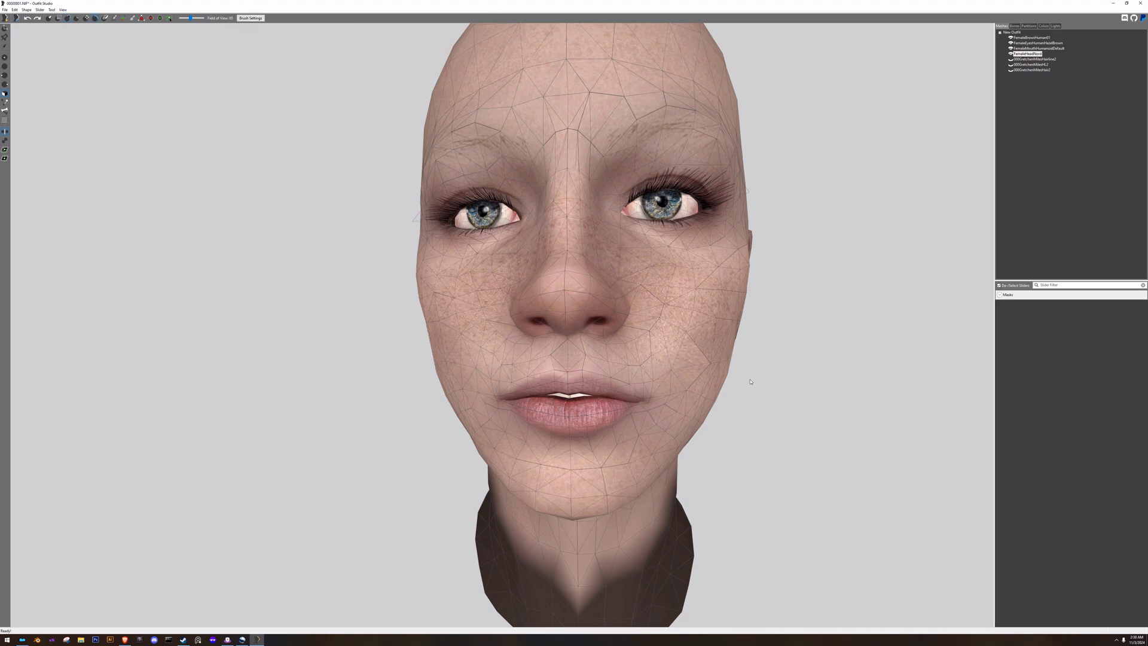
{"action": "left_click_drag", "start_coordinate": [717, 360], "coordinate": [720, 331]}
{"action": "right_click_drag", "start_coordinate": [741, 372], "coordinate": [665, 376]}
{"action": "scroll", "coordinate": [665, 376], "scroll_direction": "up", "scroll_amount": 5}
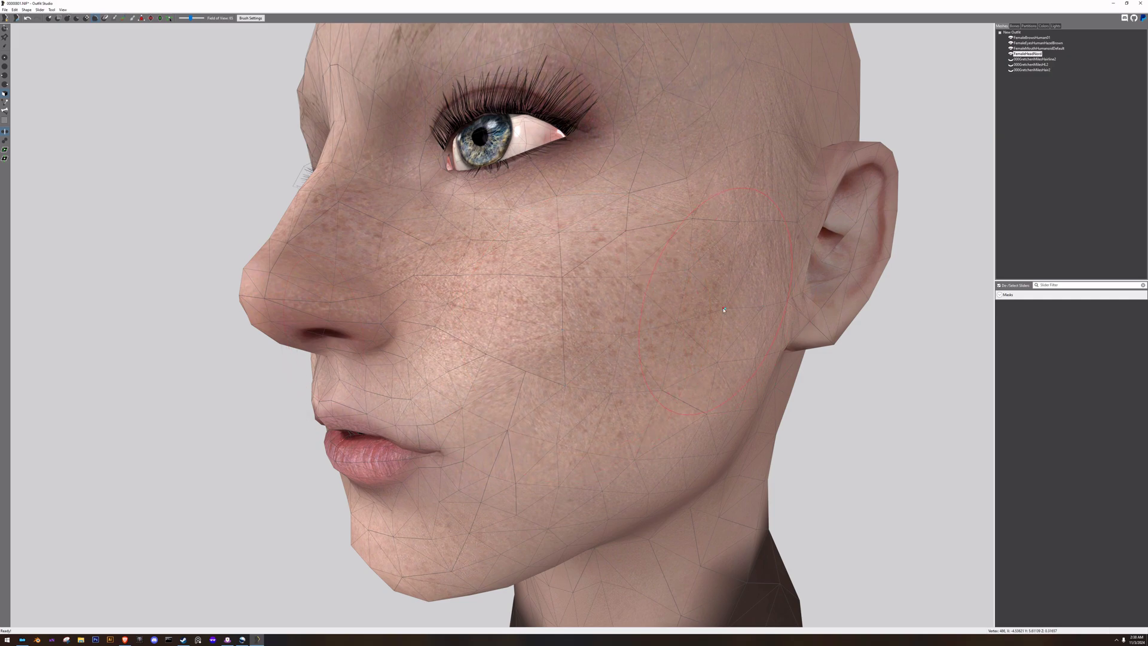
{"action": "key", "text": "ctrl+z"}
{"action": "key", "text": "ctrl+z"}
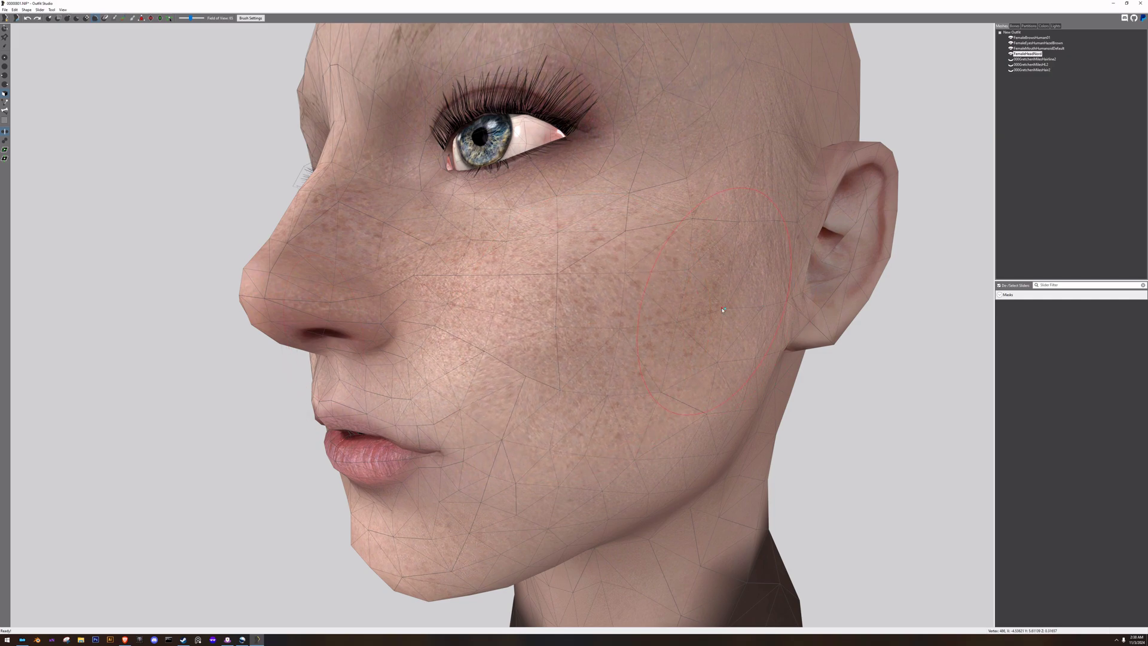
Examine the head from the front and in profile.
{"action": "scroll", "coordinate": [461, 392], "scroll_direction": "down", "scroll_amount": 5}
{"action": "right_click_drag", "start_coordinate": [461, 392], "coordinate": [535, 394]}
{"action": "scroll", "coordinate": [514, 394], "scroll_direction": "up", "scroll_amount": 3}
{"action": "scroll", "coordinate": [515, 394], "scroll_direction": "down", "scroll_amount": 2}
{"action": "scroll", "coordinate": [544, 320], "scroll_direction": "down", "scroll_amount": 2}
{"action": "right_click_drag", "start_coordinate": [629, 318], "coordinate": [472, 321]}
{"action": "scroll", "coordinate": [485, 322], "scroll_direction": "up", "scroll_amount": 4}
{"action": "scroll", "coordinate": [484, 322], "scroll_direction": "down", "scroll_amount": 4}
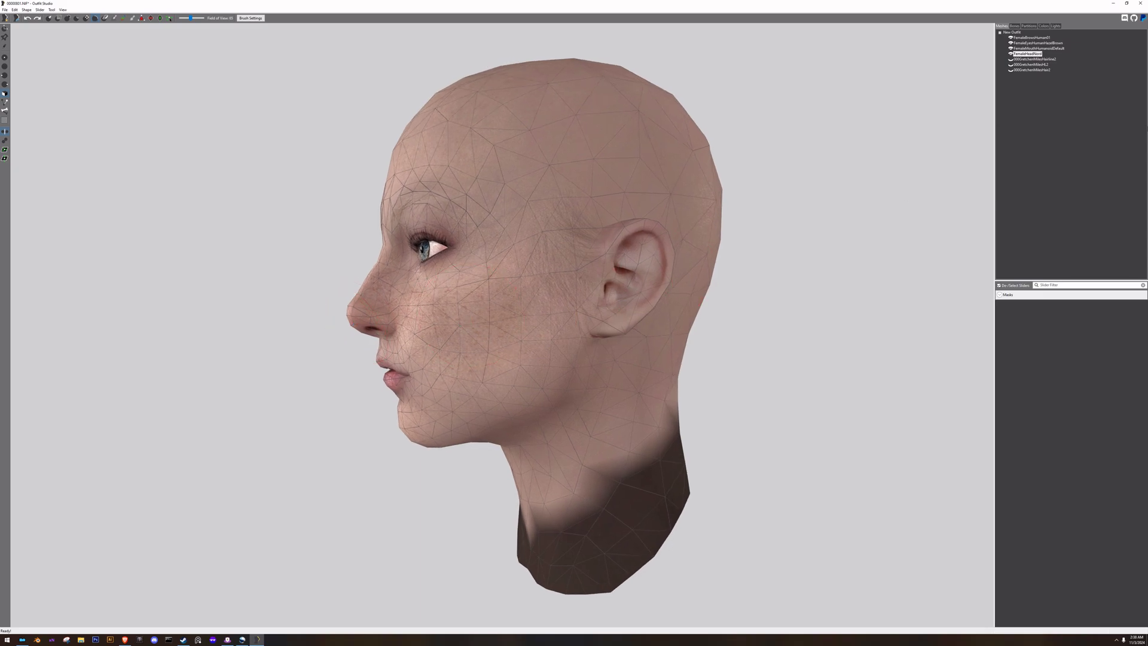
Hide the FemaleHeadNord shape and select the FemaleMouthHumanoidDefault shape with the Transform tool active.
{"action": "left_click", "coordinate": [1010, 54]}
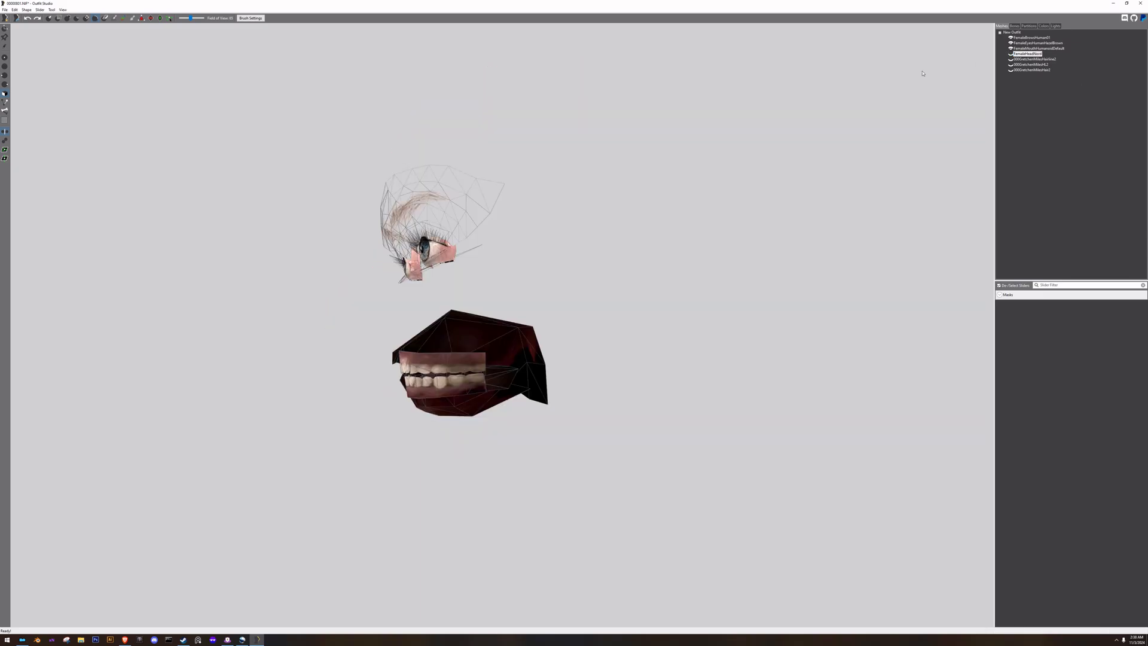
{"action": "left_click", "coordinate": [5, 28]}
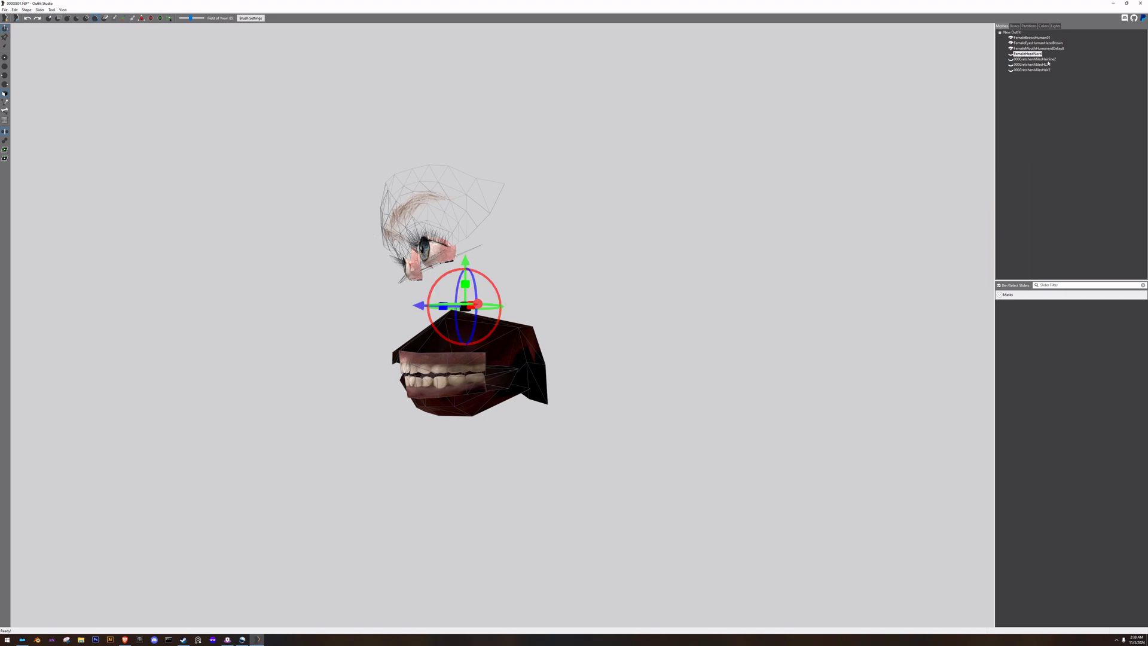
{"action": "left_click", "coordinate": [1047, 49]}
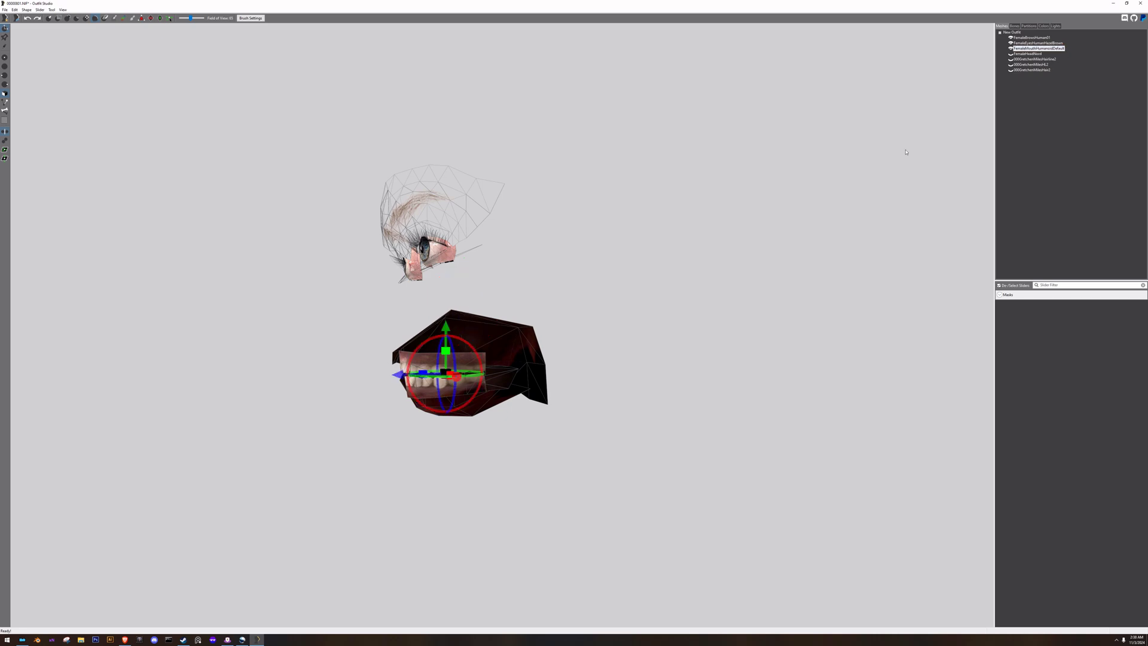
{"action": "right_click_drag", "start_coordinate": [700, 349], "coordinate": [655, 346]}
{"action": "scroll", "coordinate": [681, 346], "scroll_direction": "down", "scroll_amount": 2}
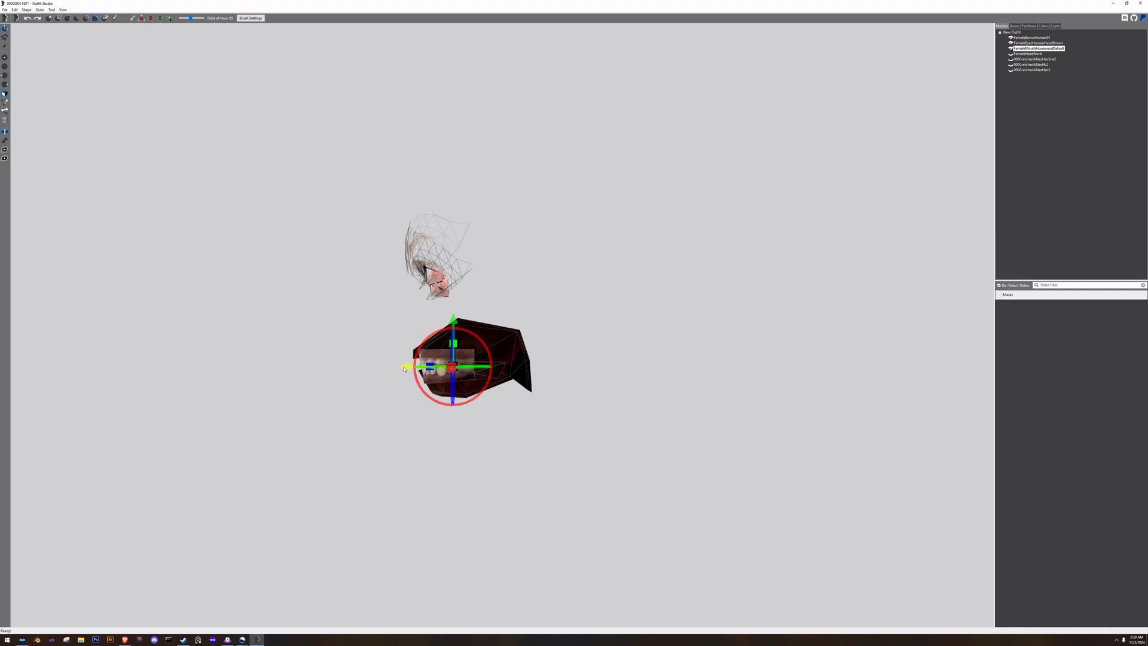
Try moving the mouth shape backwards and rescaling it in depth and width, and undo these changes.
{"action": "left_click_drag", "start_coordinate": [403, 369], "coordinate": [416, 344]}
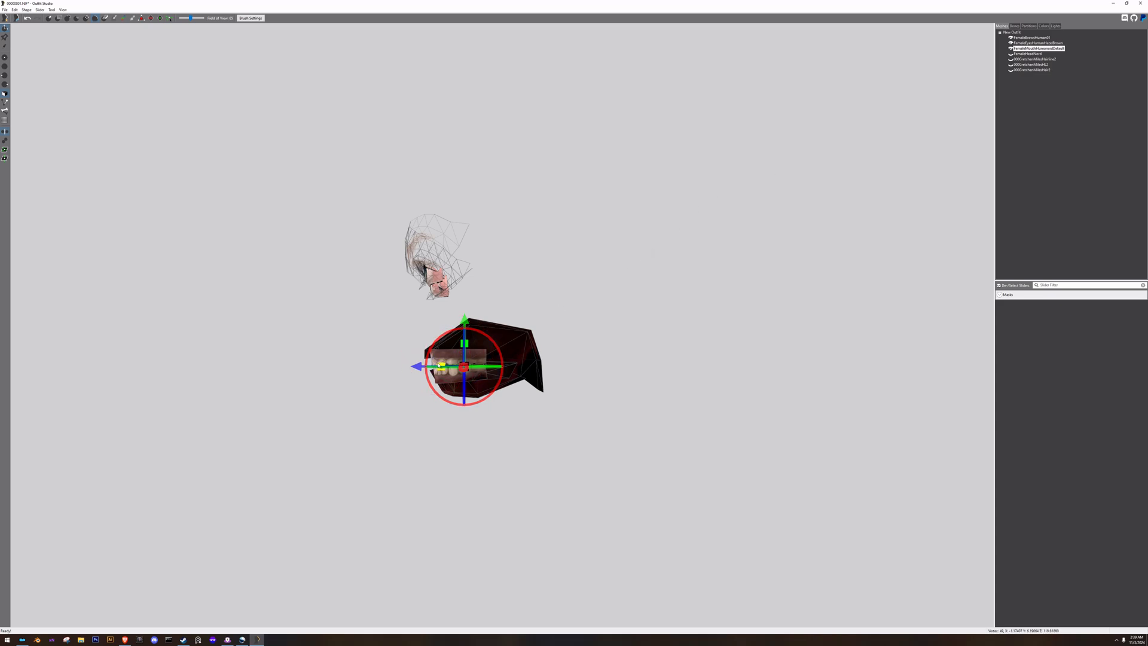
{"action": "left_click_drag", "start_coordinate": [438, 363], "coordinate": [512, 192]}
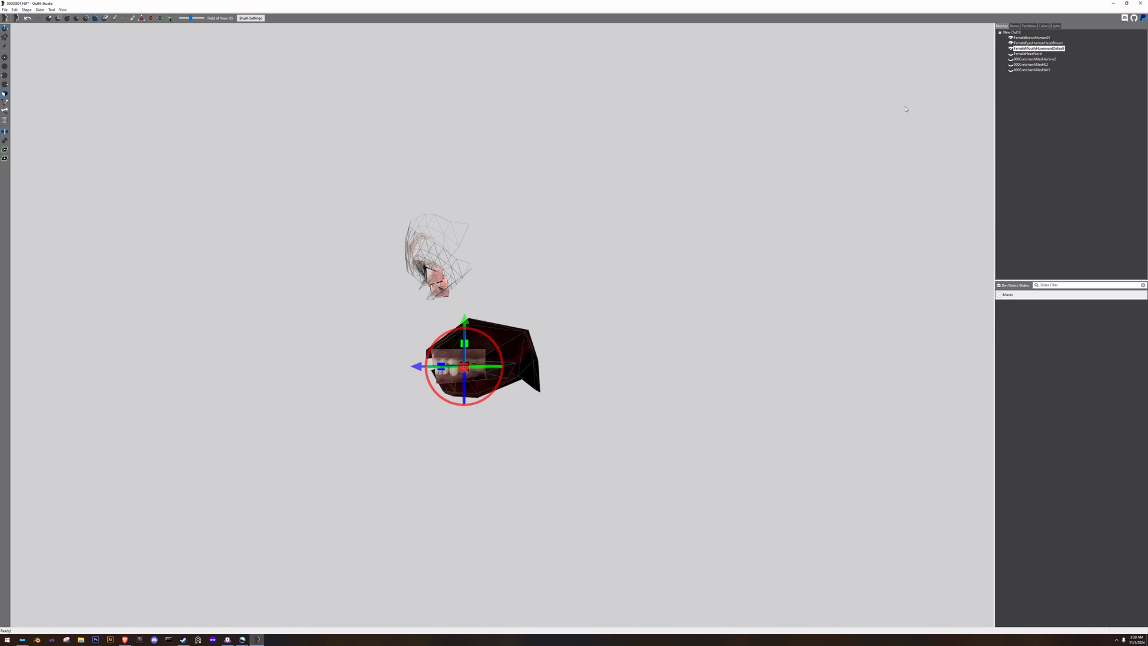
{"action": "right_click_drag", "start_coordinate": [908, 113], "coordinate": [1033, 117]}
{"action": "scroll", "coordinate": [986, 116], "scroll_direction": "up", "scroll_amount": 5}
{"action": "scroll", "coordinate": [1016, 118], "scroll_direction": "down", "scroll_amount": 4}
{"action": "scroll", "coordinate": [1035, 123], "scroll_direction": "up", "scroll_amount": 5}
{"action": "scroll", "coordinate": [1034, 117], "scroll_direction": "down", "scroll_amount": 5}
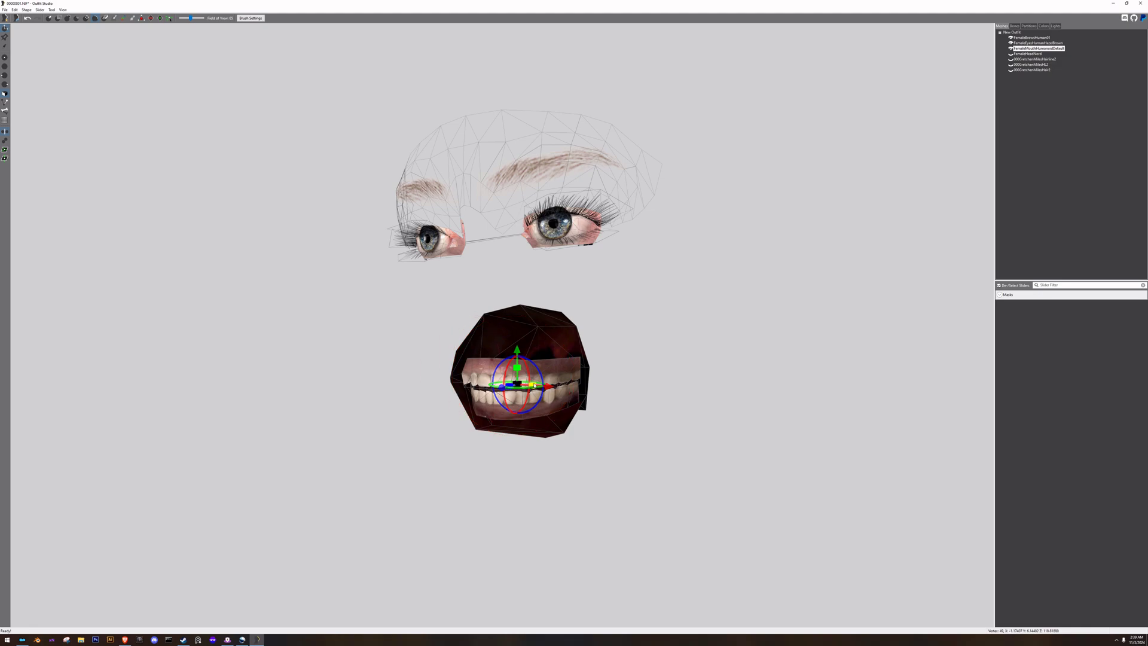
{"action": "left_click_drag", "start_coordinate": [532, 384], "coordinate": [828, 466]}
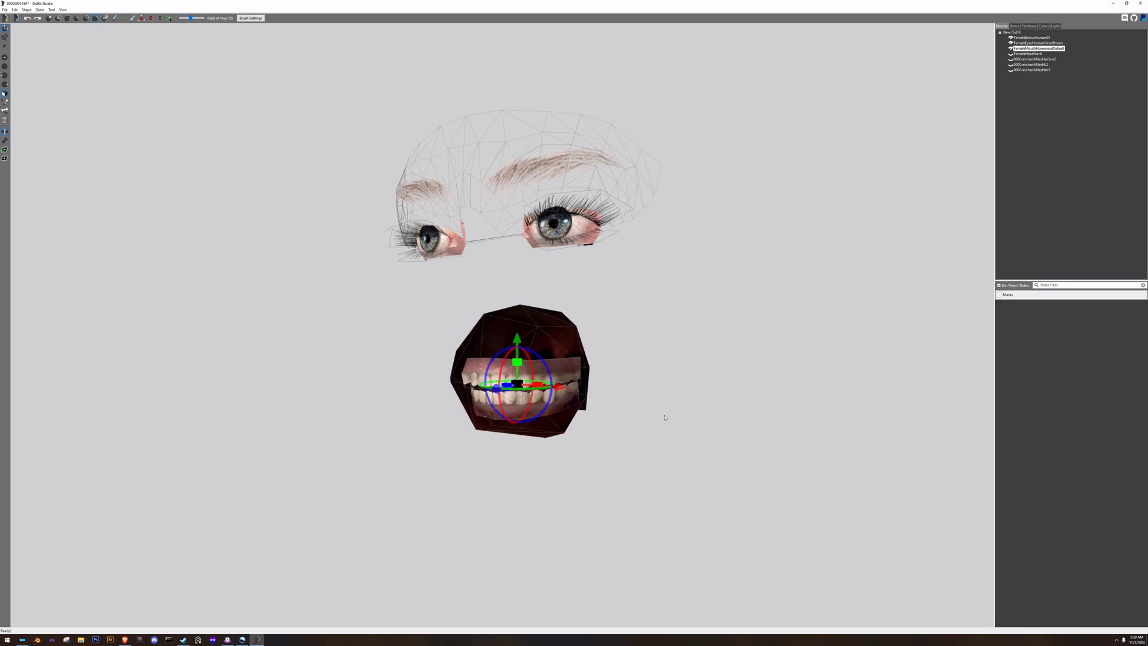
{"action": "key", "text": "ctrl+z"}
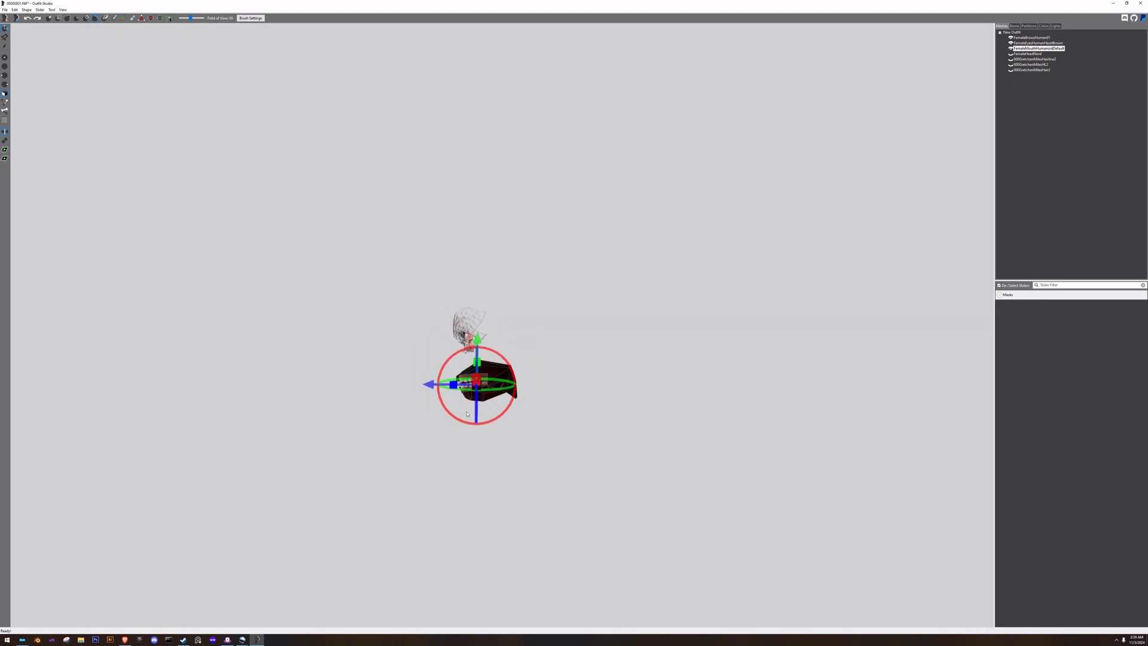
{"action": "mouse_move", "coordinate": [500, 412]}
{"action": "right_mouse_down"}
{"action": "mouse_move", "coordinate": [542, 412]}
{"action": "mouse_move", "coordinate": [501, 413]}
{"action": "right_mouse_up"}
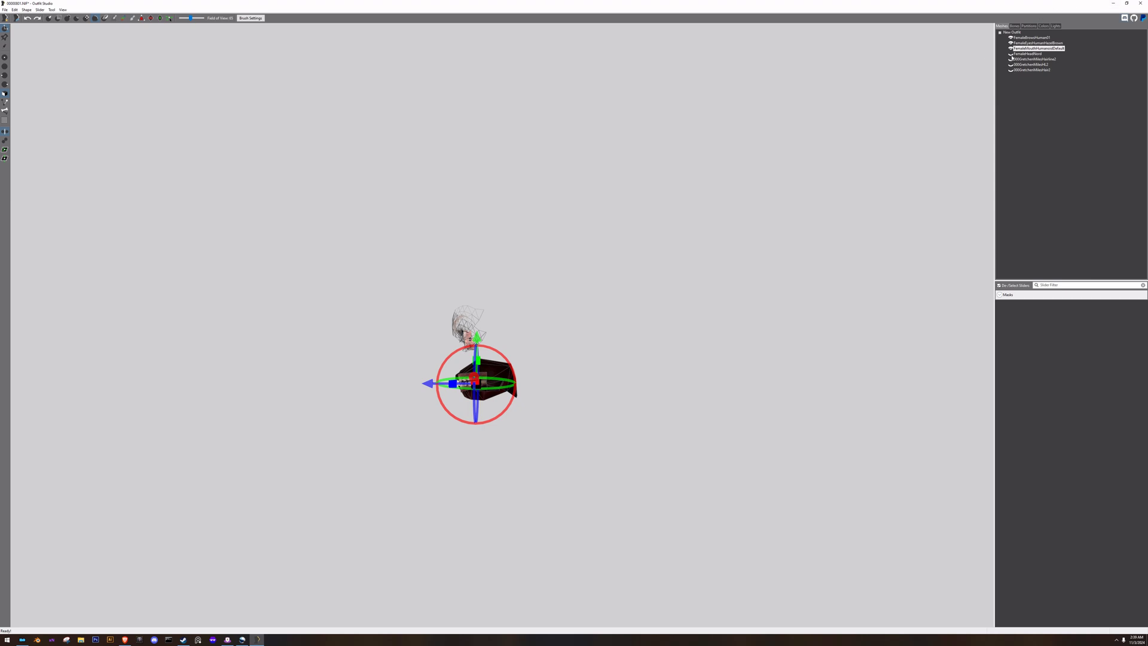
Show the FemaleHeadNord shape again and check the head in profile and at an angle.
{"action": "left_click", "coordinate": [1011, 54]}
{"action": "left_click", "coordinate": [1010, 54]}
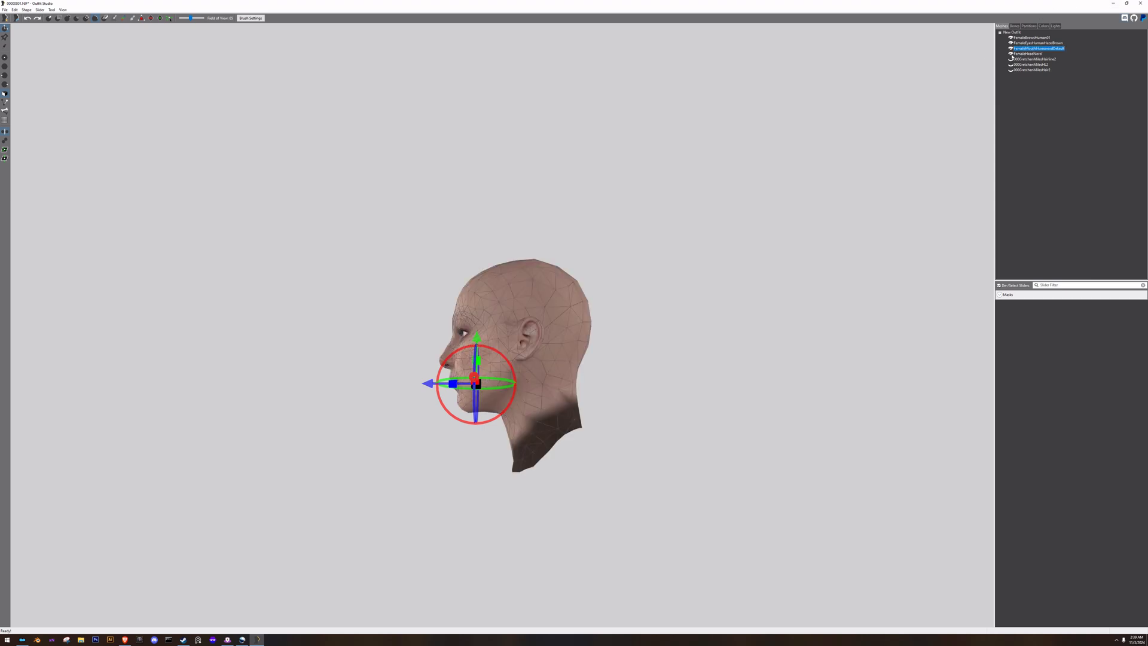
{"action": "scroll", "coordinate": [693, 333], "scroll_direction": "up", "scroll_amount": 10}
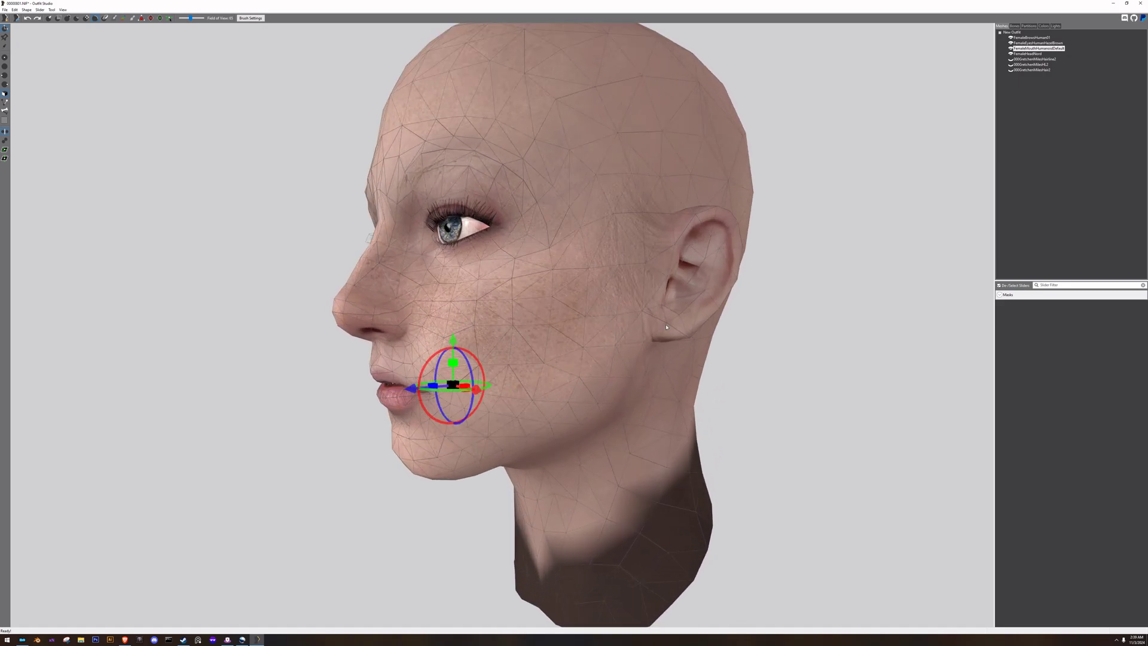
{"action": "scroll", "coordinate": [693, 333], "scroll_direction": "down", "scroll_amount": 12}
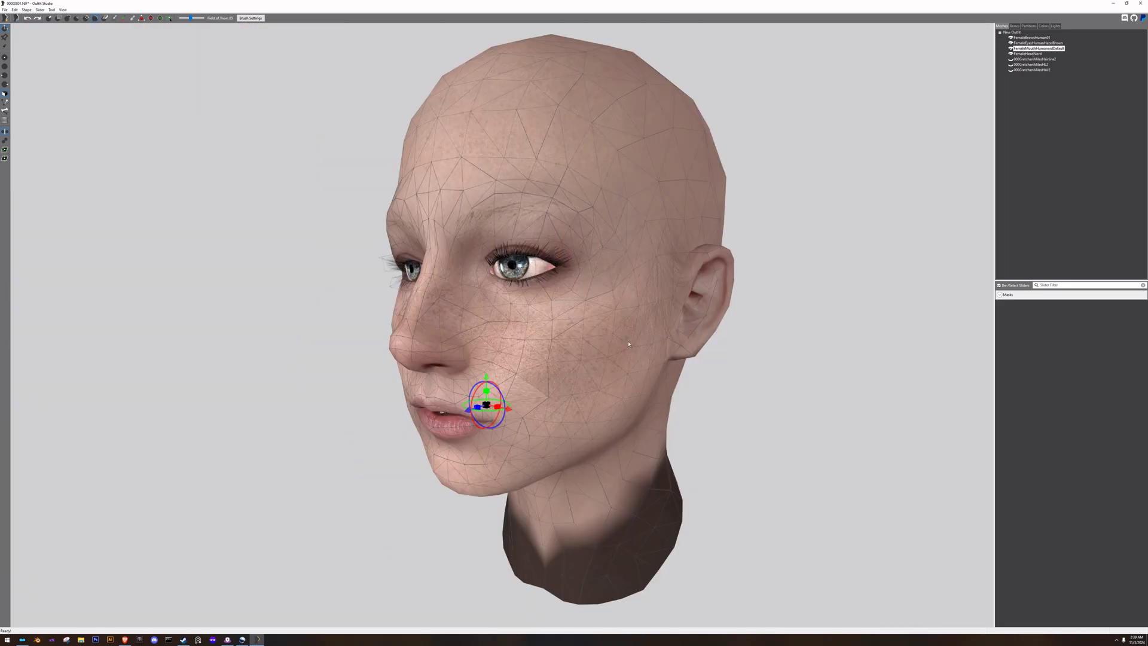
{"action": "scroll", "coordinate": [629, 344], "scroll_direction": "down", "scroll_amount": 3}
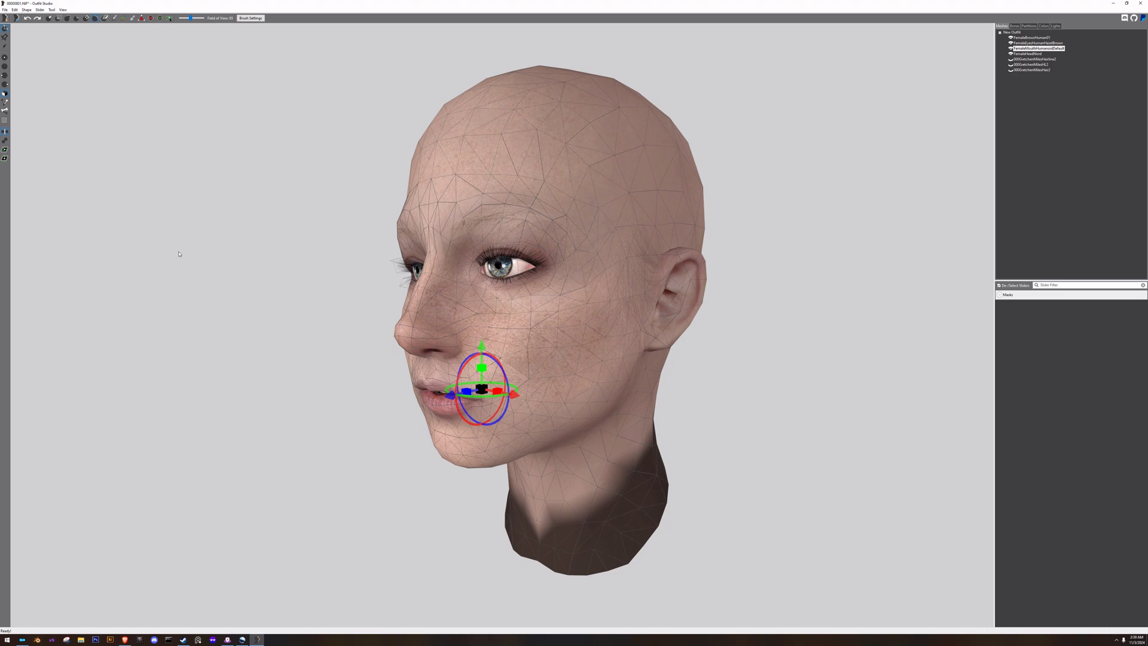
Open the dialog for exporting the outfit to NIF and close it without saving.
{"action": "key", "text": "alt"}
{"action": "left_click", "coordinate": [8, 17]}
{"action": "left_click", "coordinate": [5, 10]}
{"action": "mouse_move", "coordinate": [50, 93]}
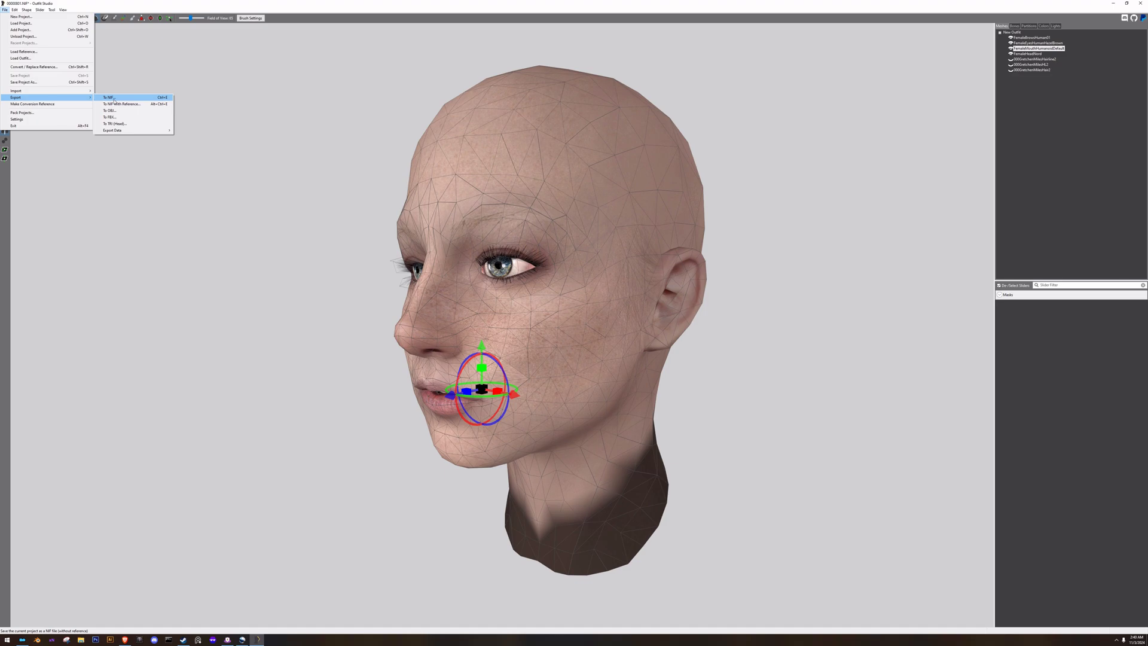
{"action": "left_click", "coordinate": [113, 99]}
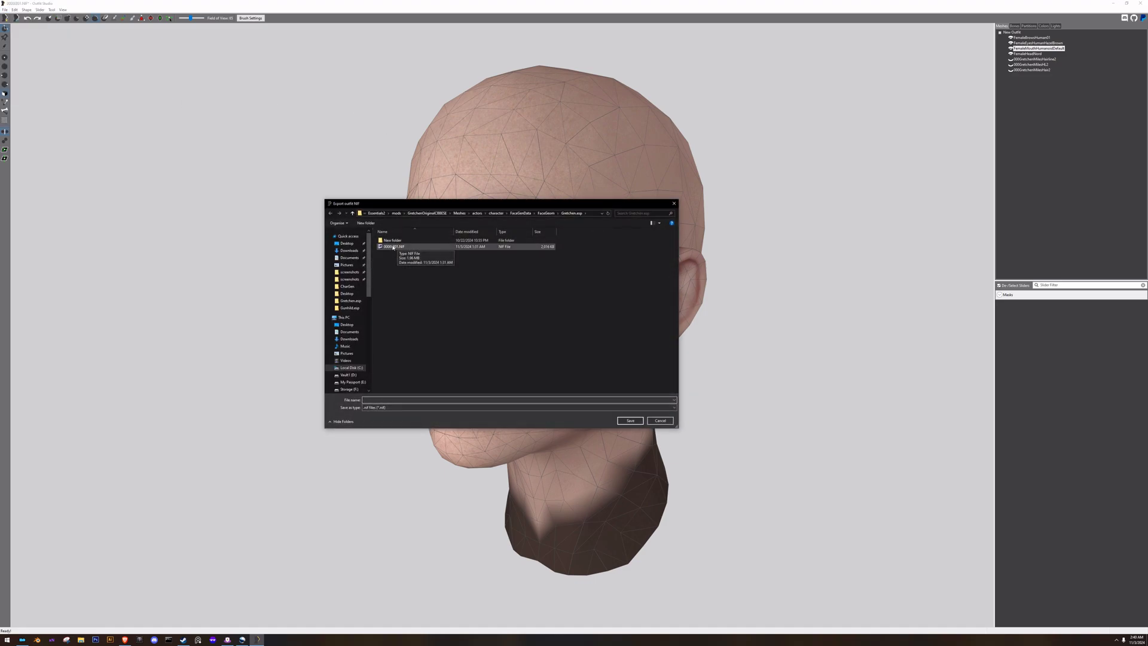
{"action": "left_click", "coordinate": [673, 204]}
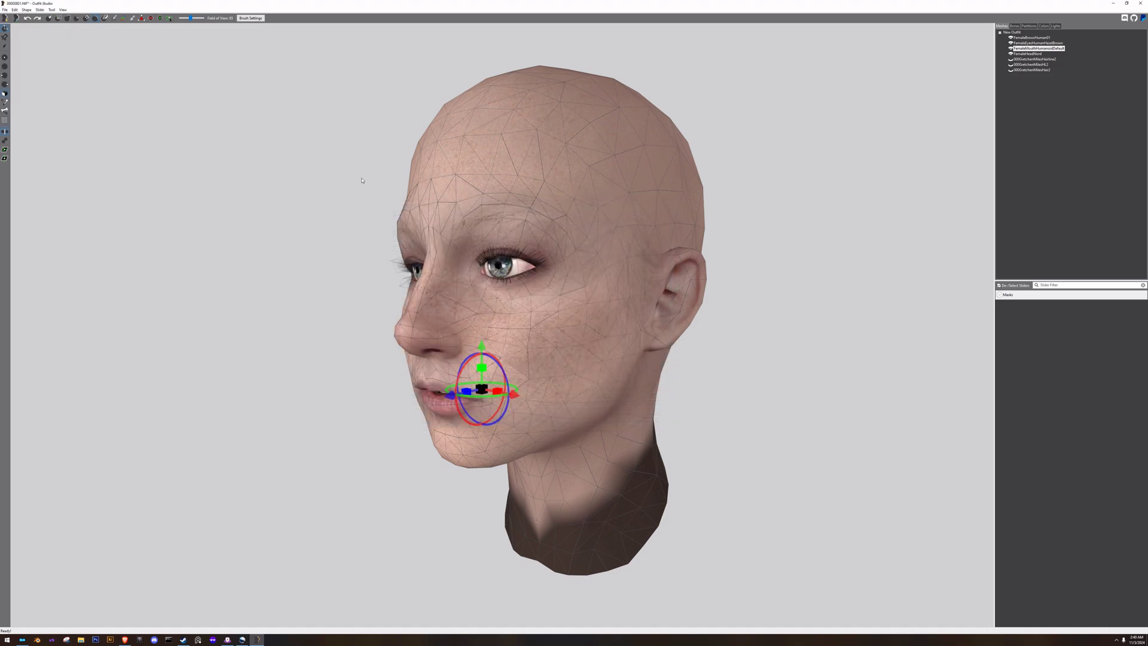